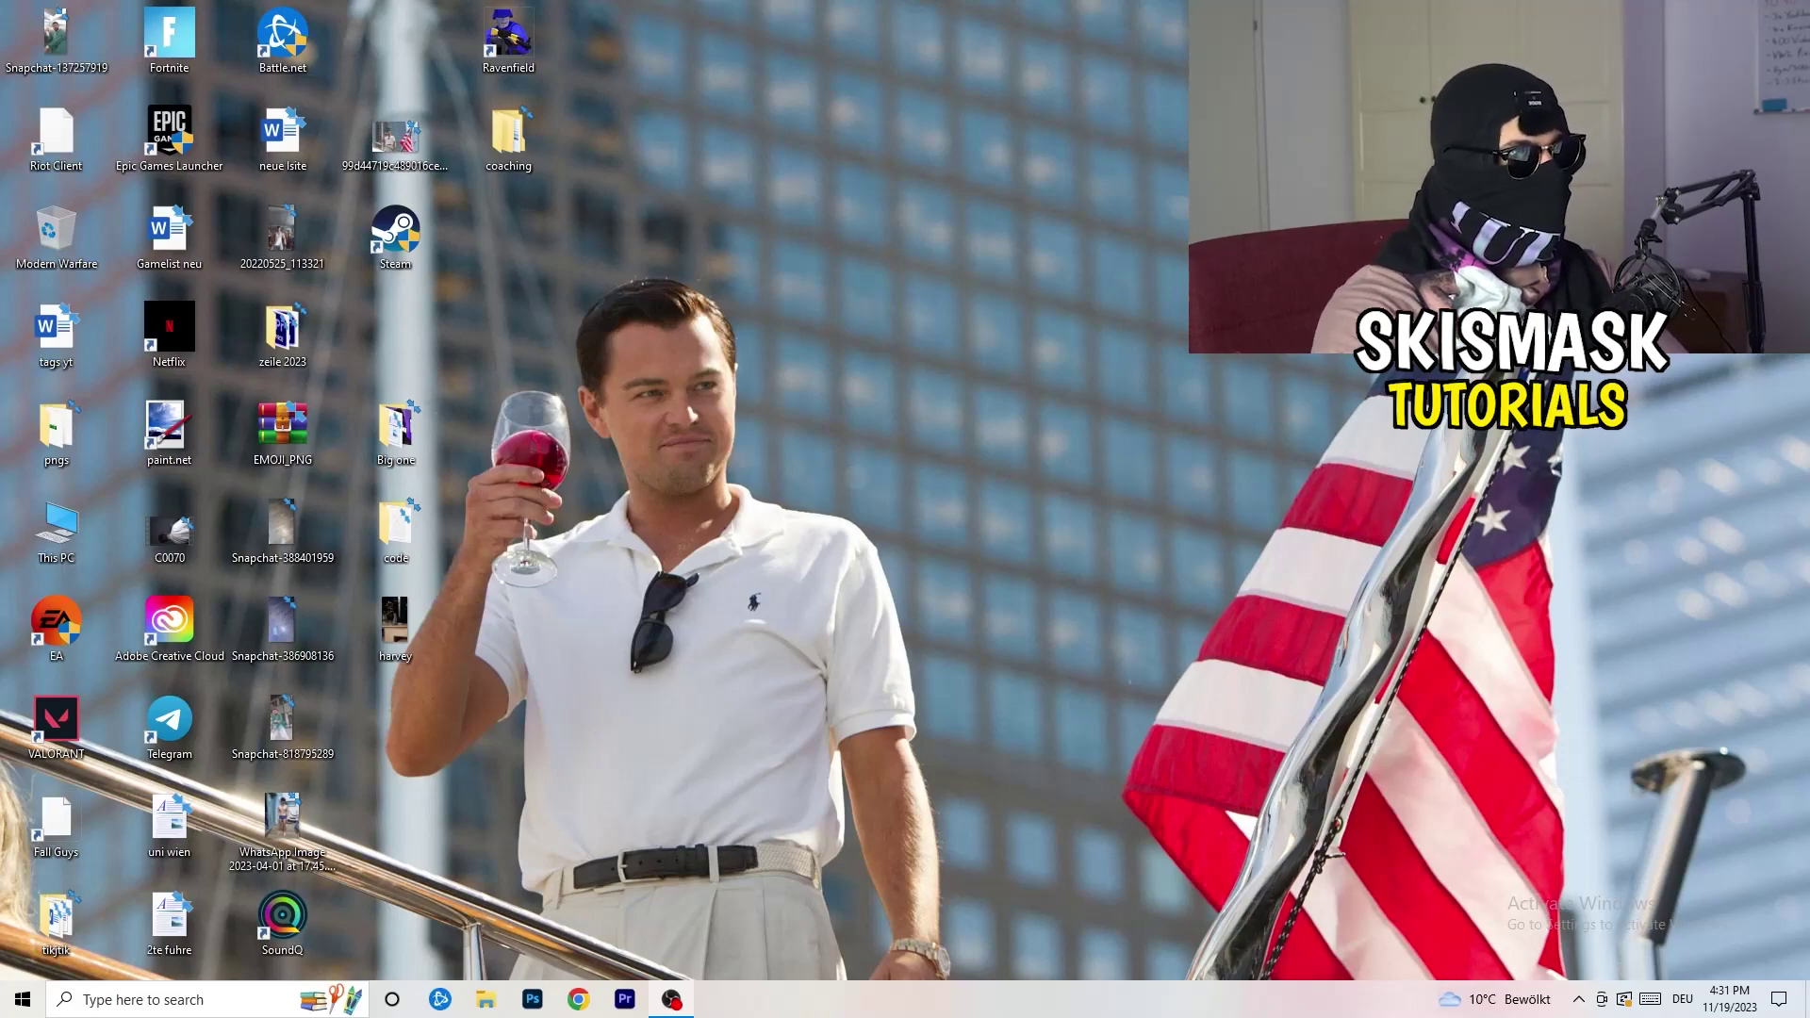
- Launch NVIDIA Control Panel from the desktop's right-click menu
right_click(972, 337)
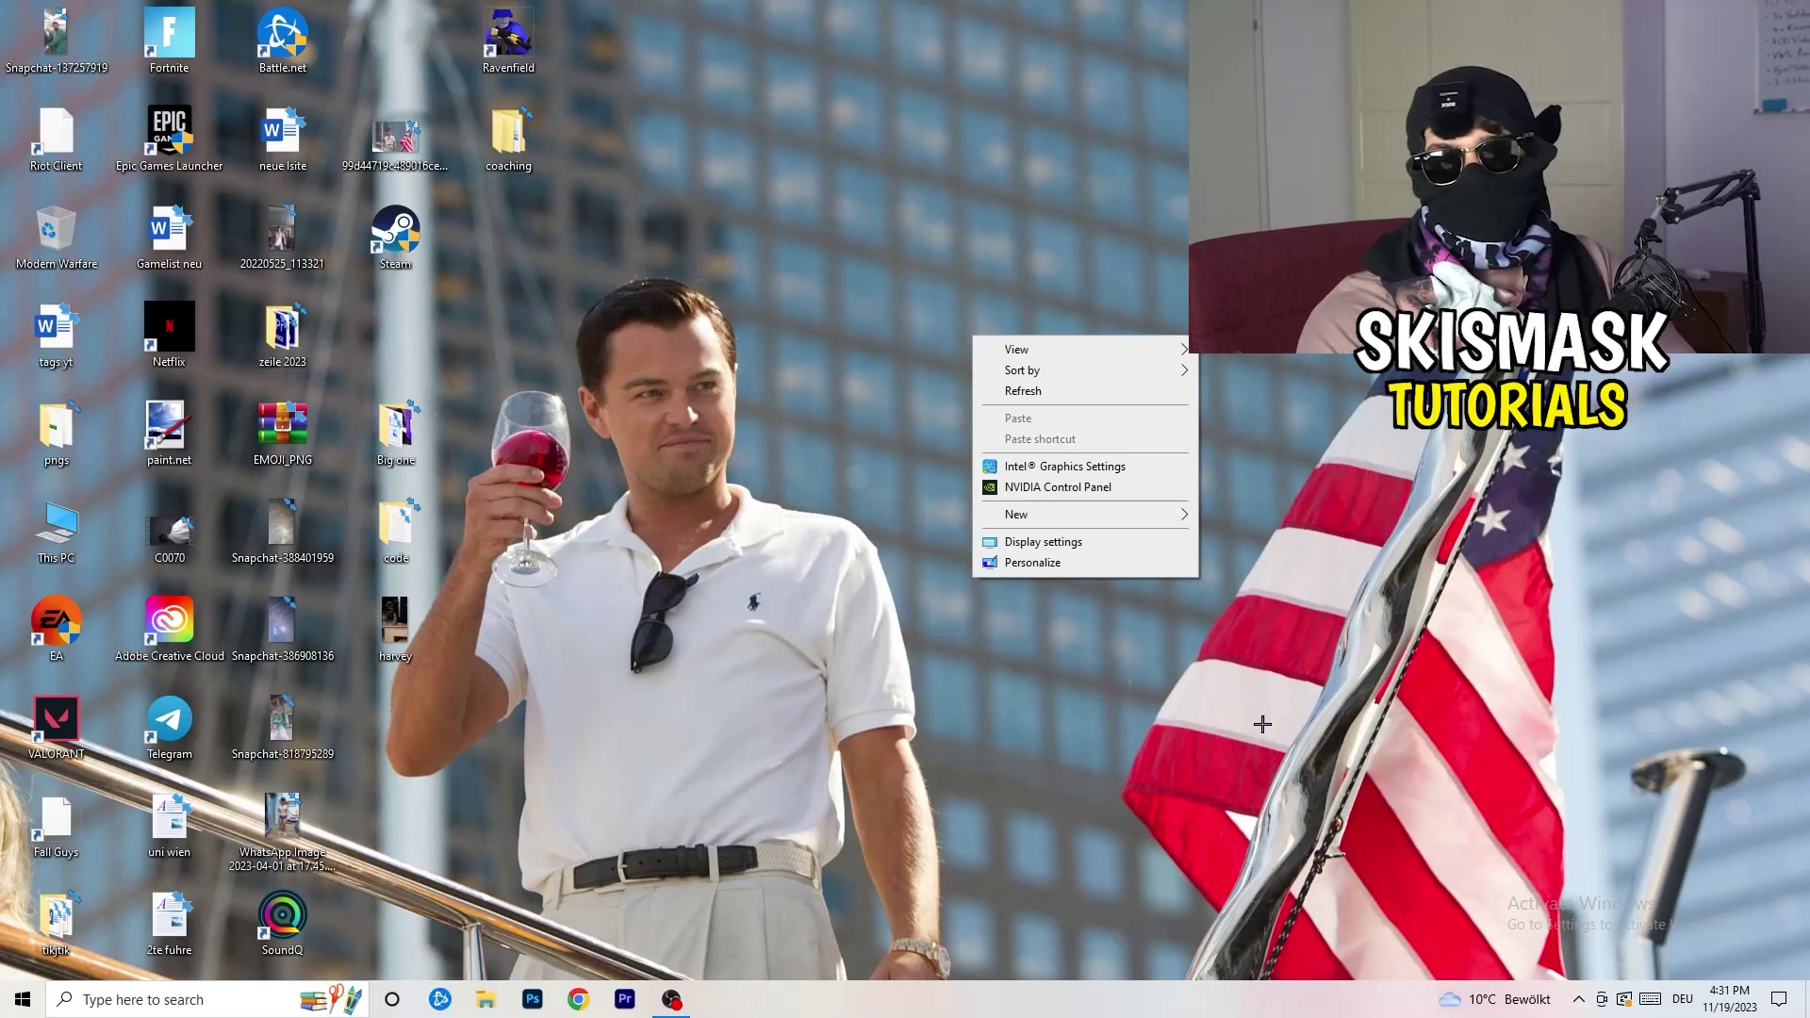
left_click(1058, 487)
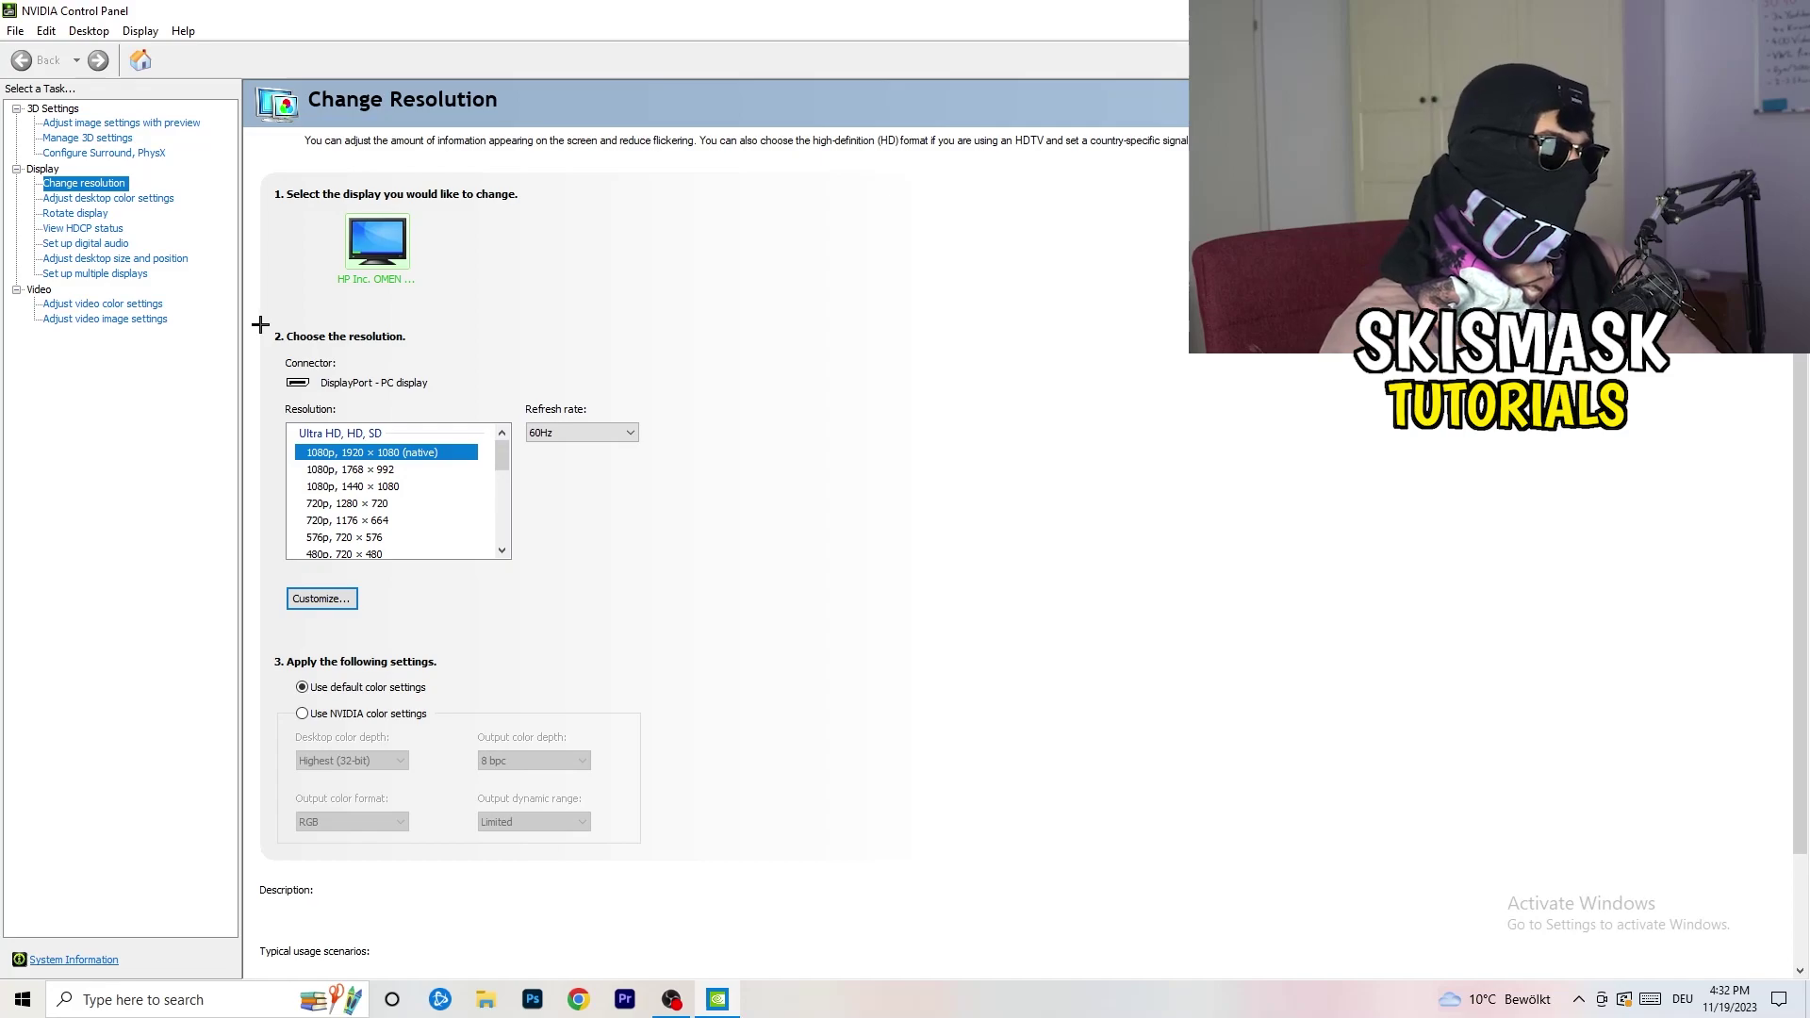
- Start a new custom resolution and enter 1440 × 1040 as width and height
left_click(347, 600)
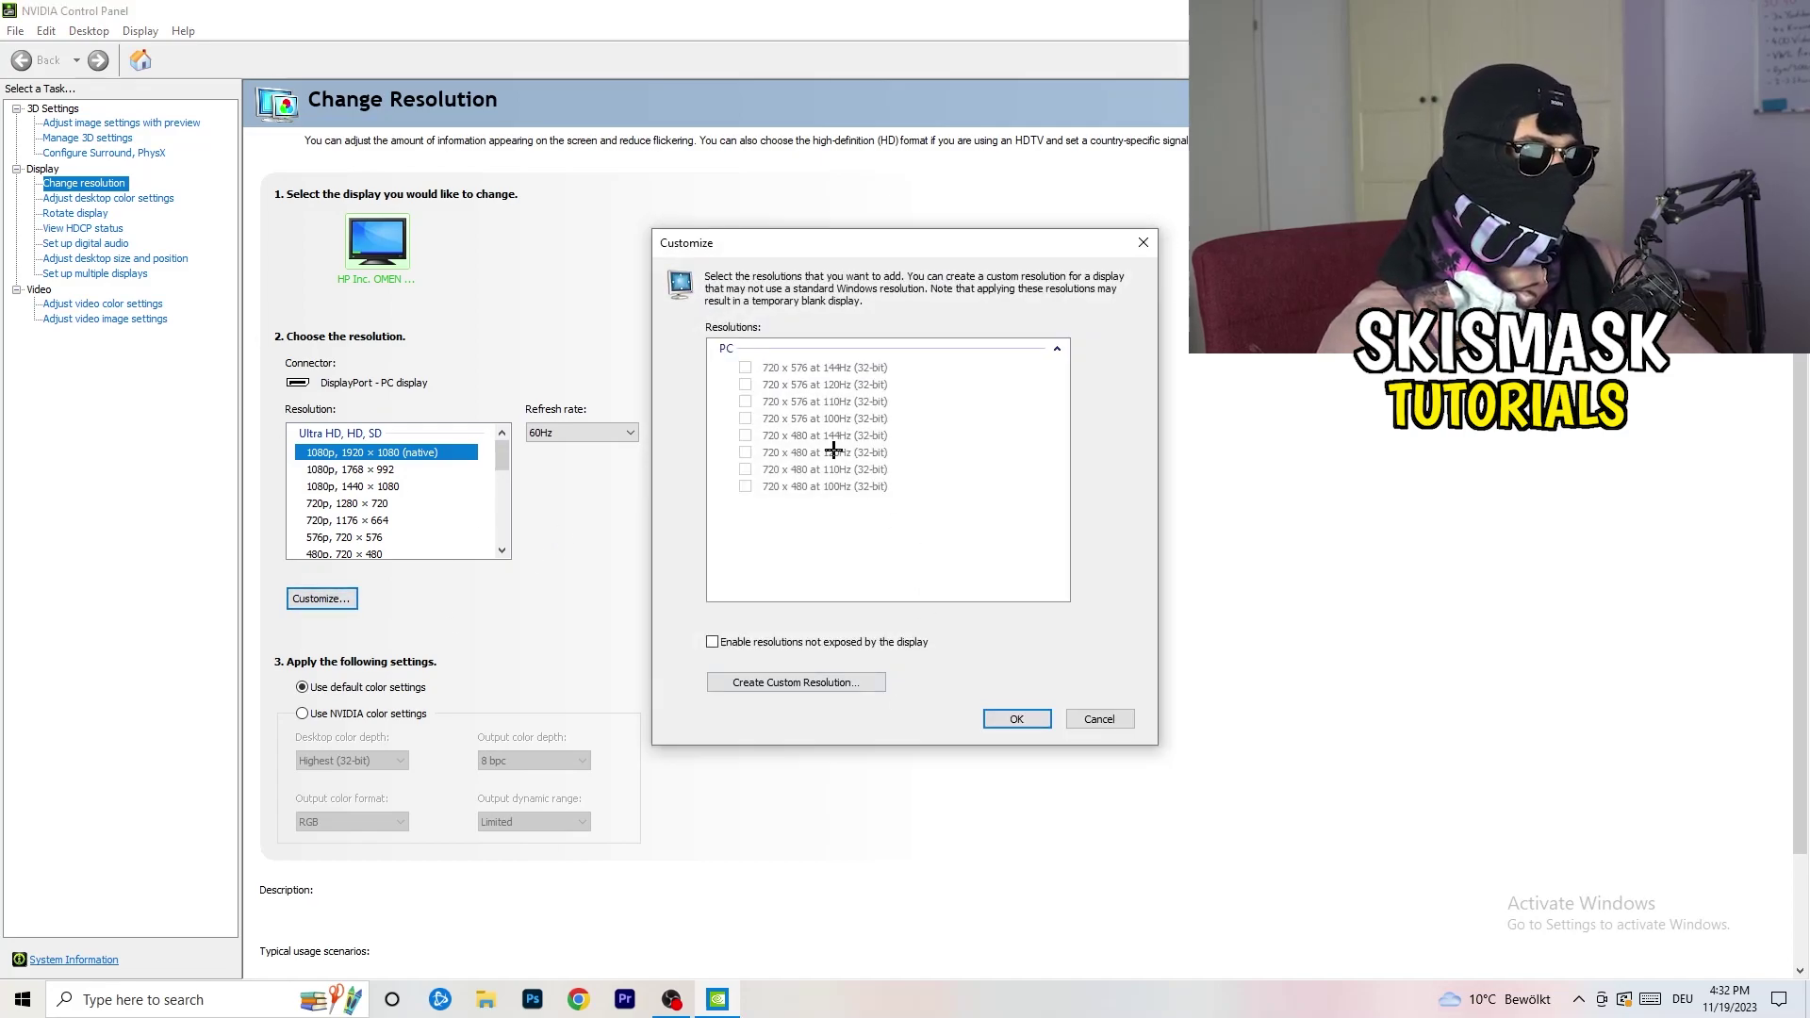
left_click(826, 682)
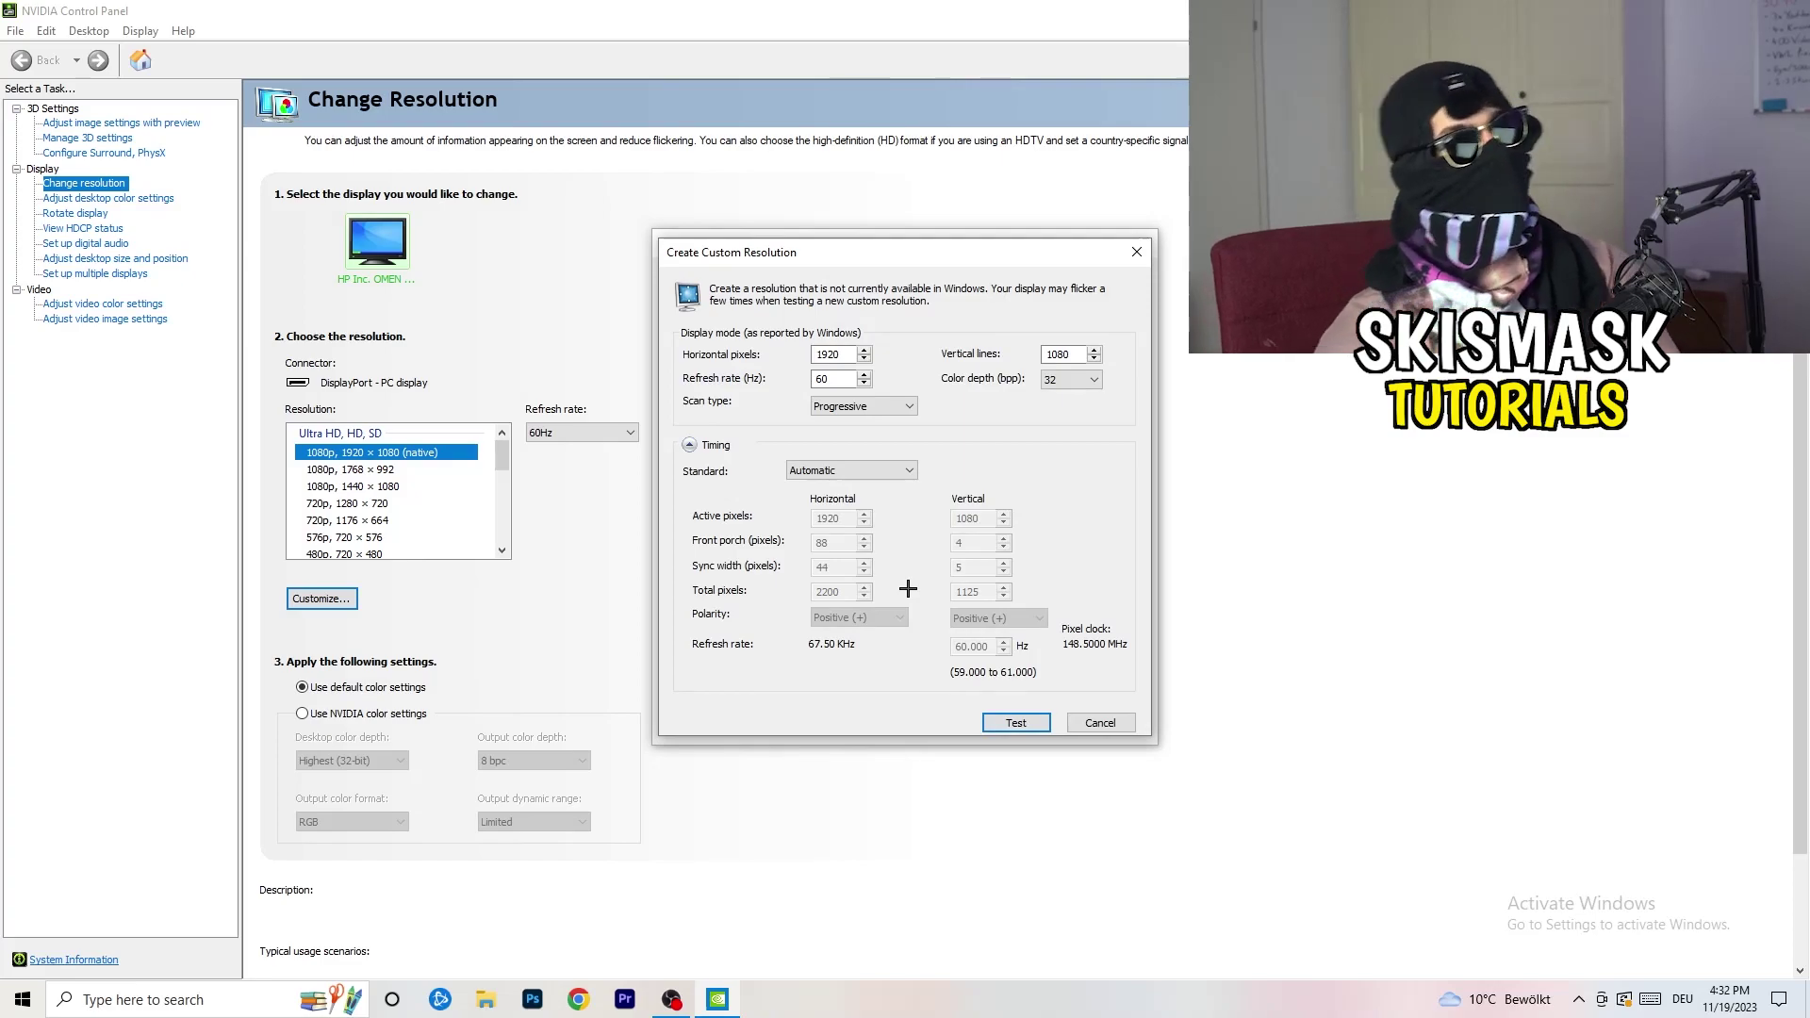
double_click(846, 357)
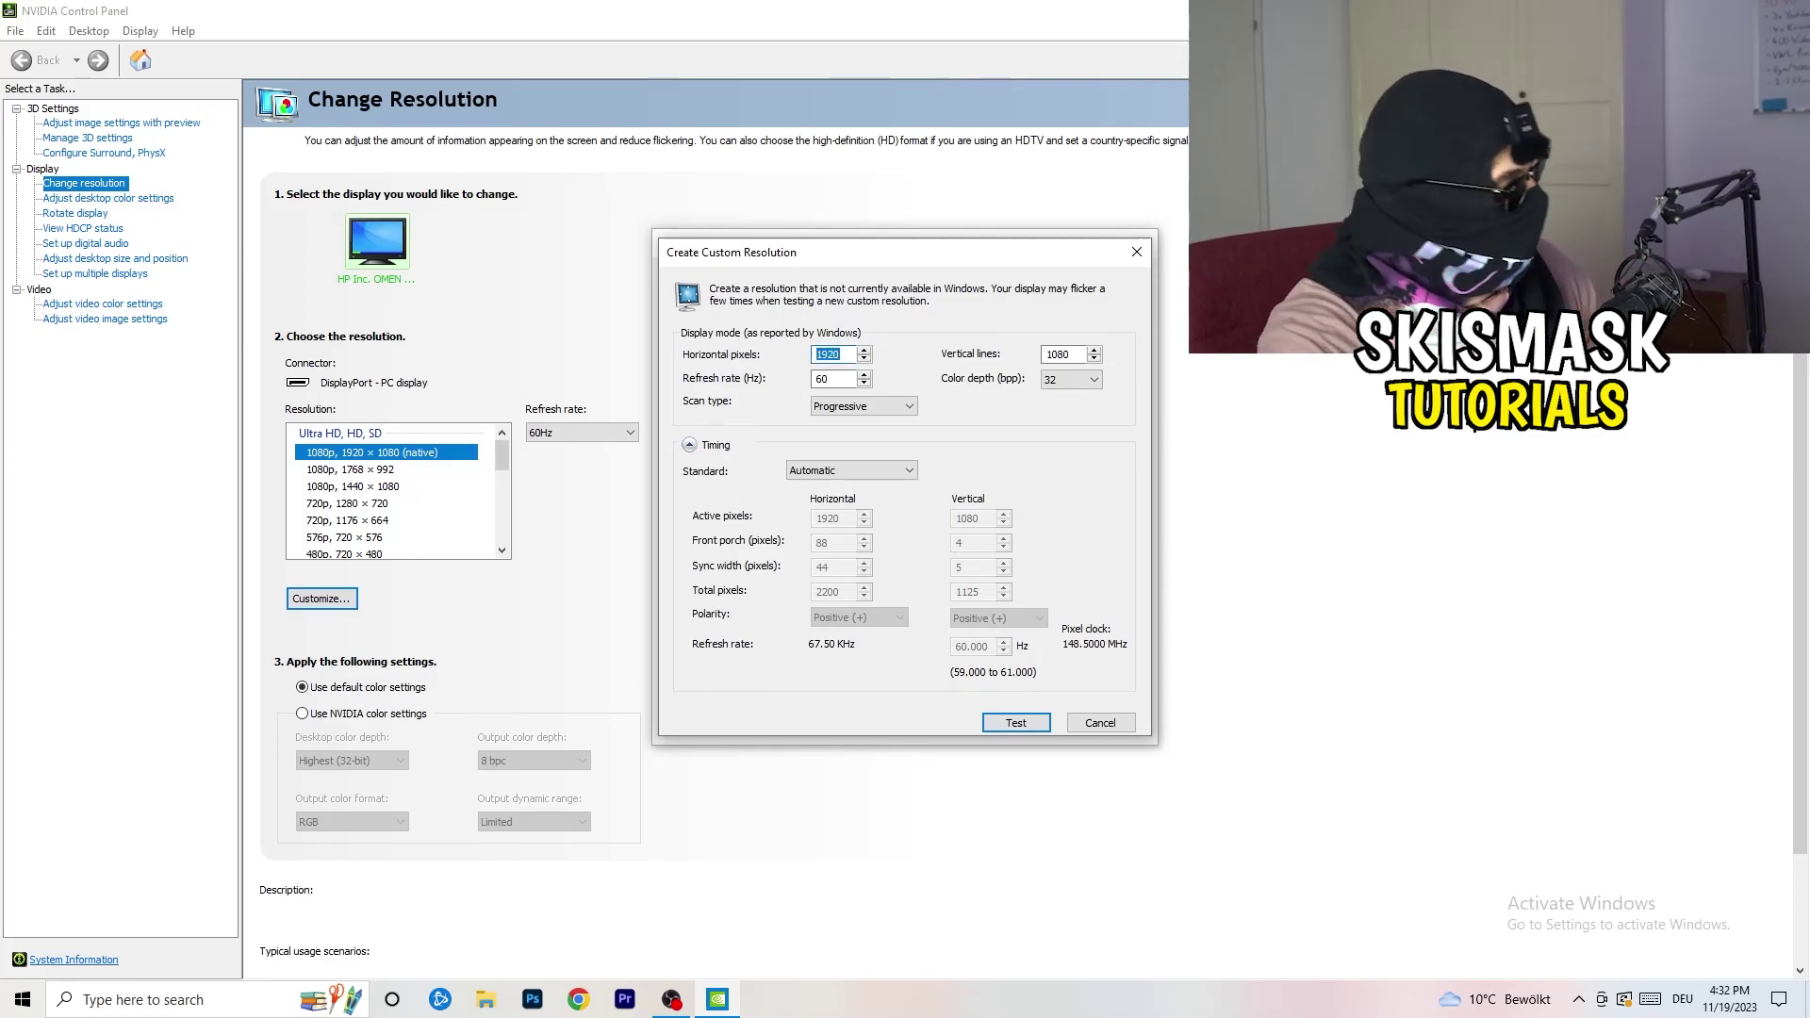
type("1140")
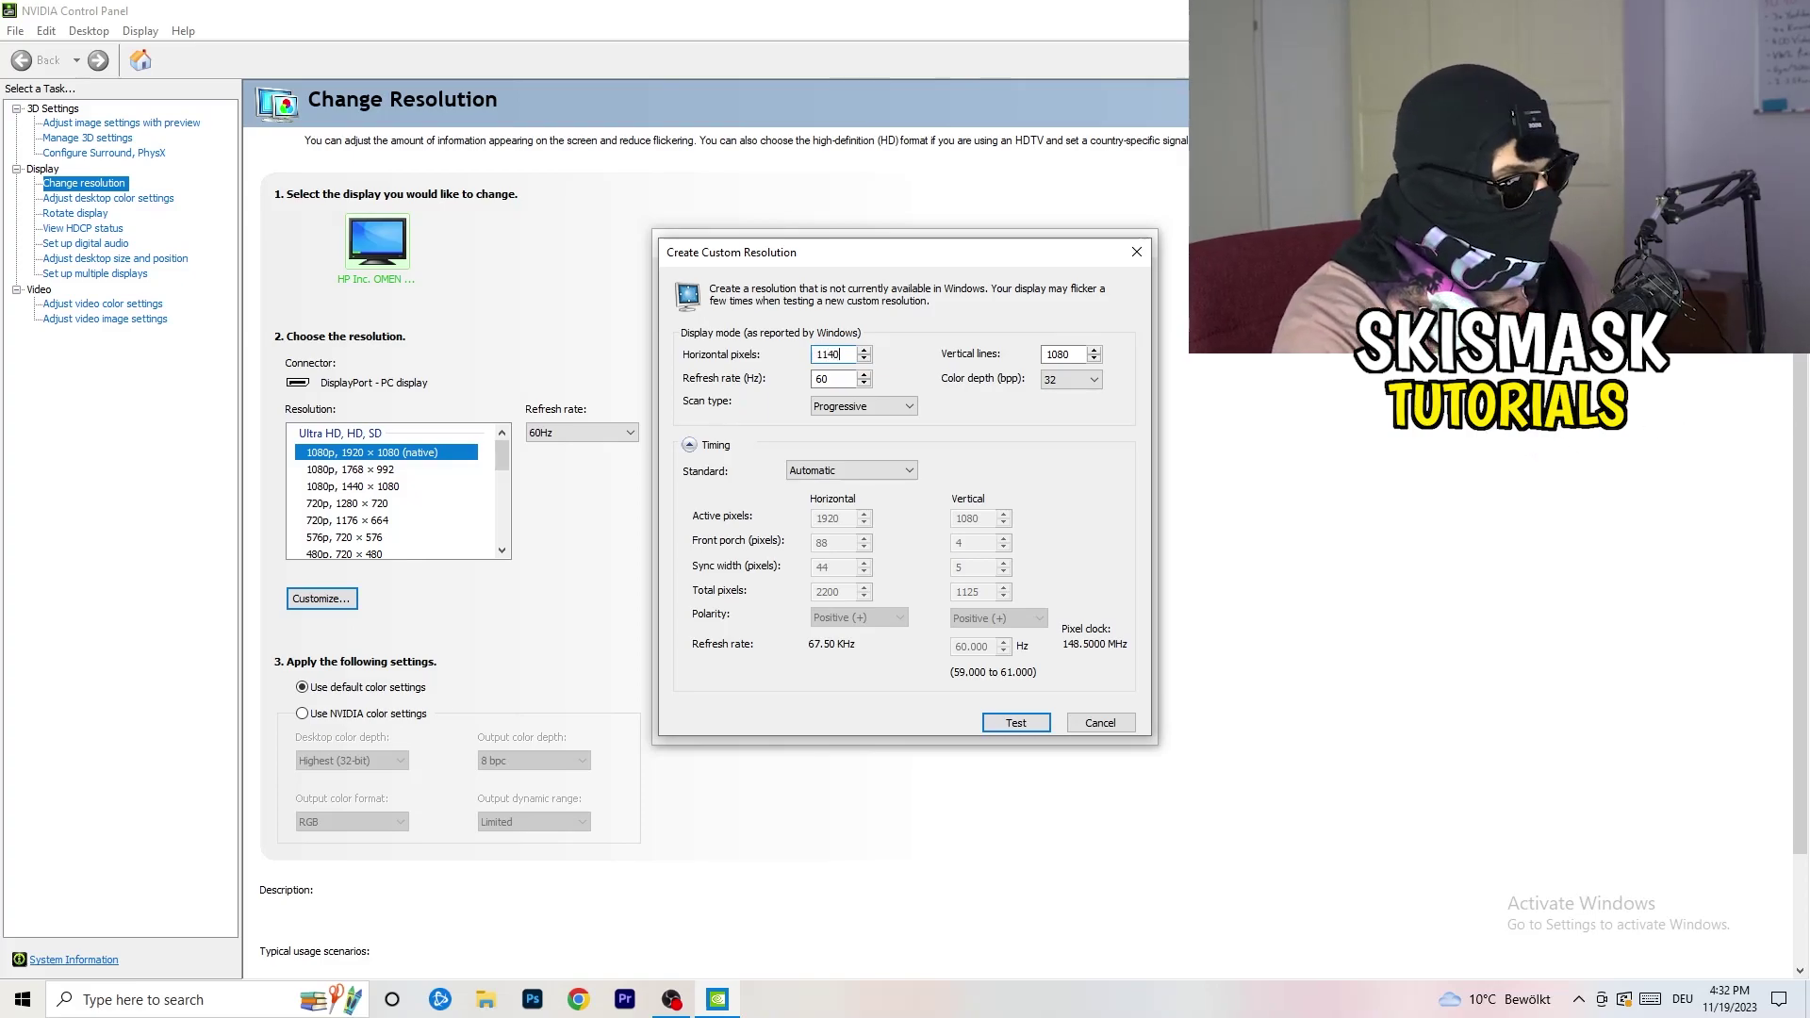
key("BackSpace")
key("BackSpace")
key("BackSpace")
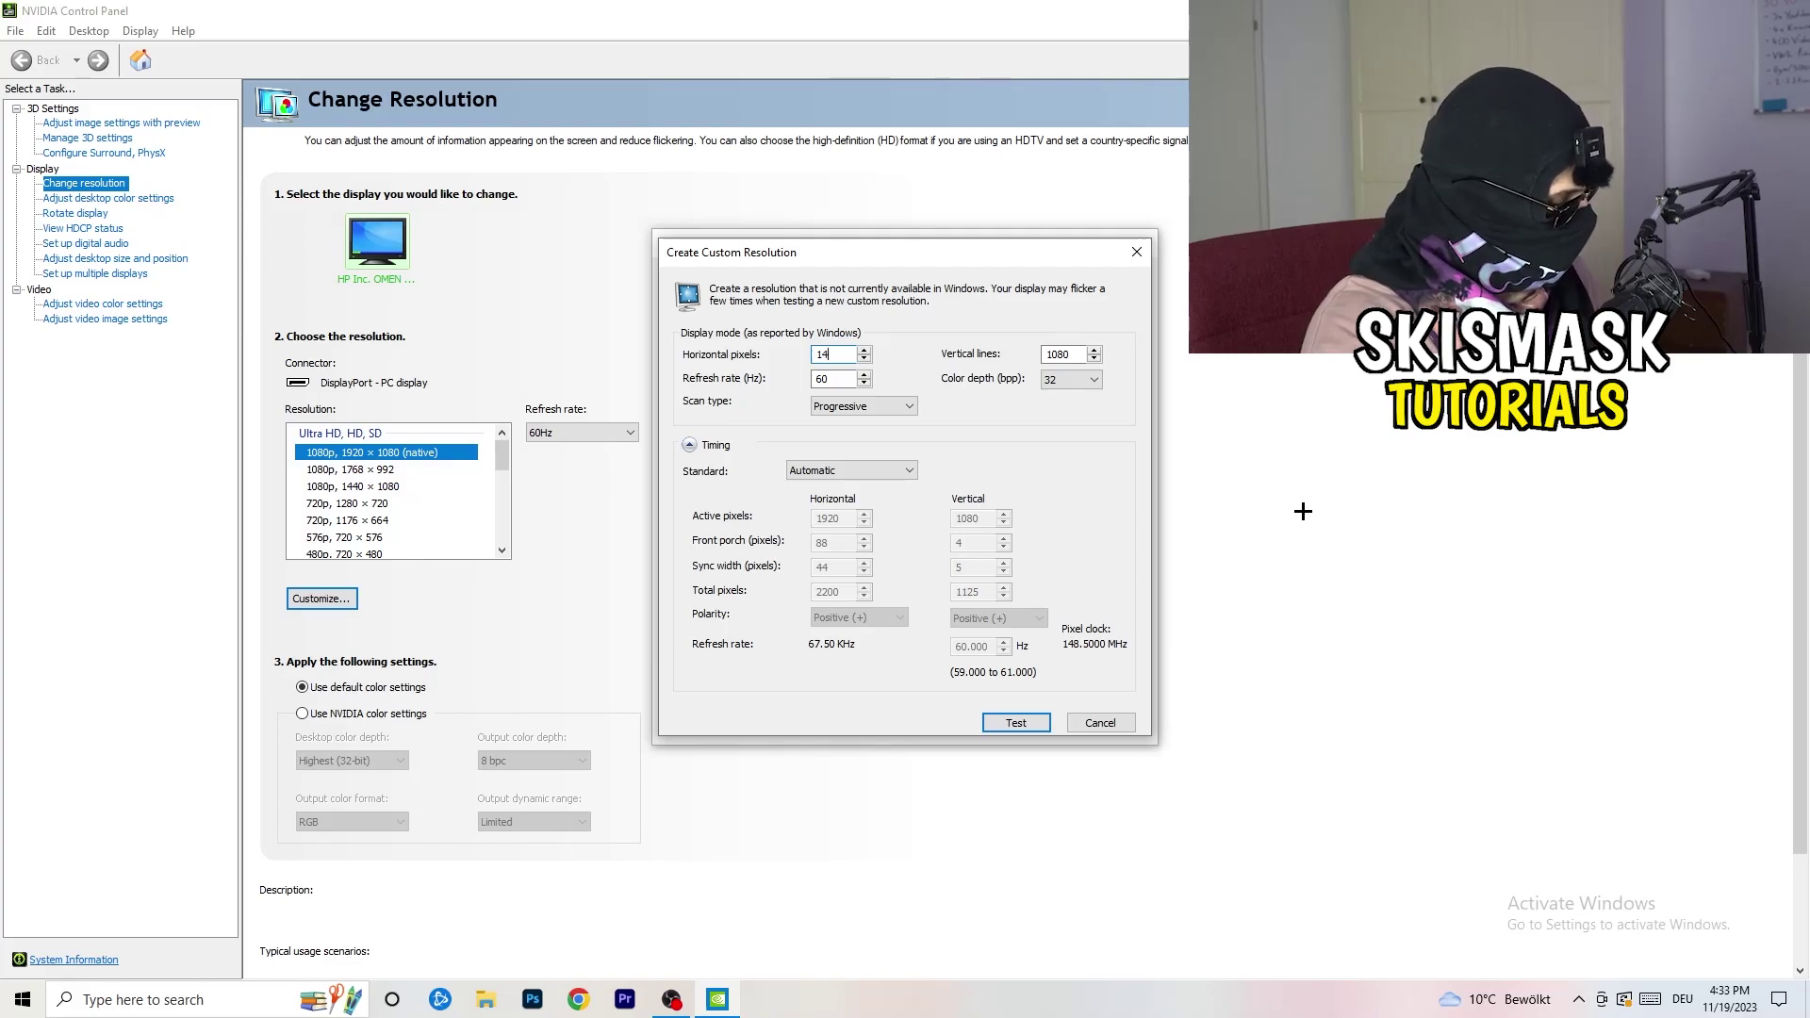
type("440")
double_click(1060, 355)
type("10")
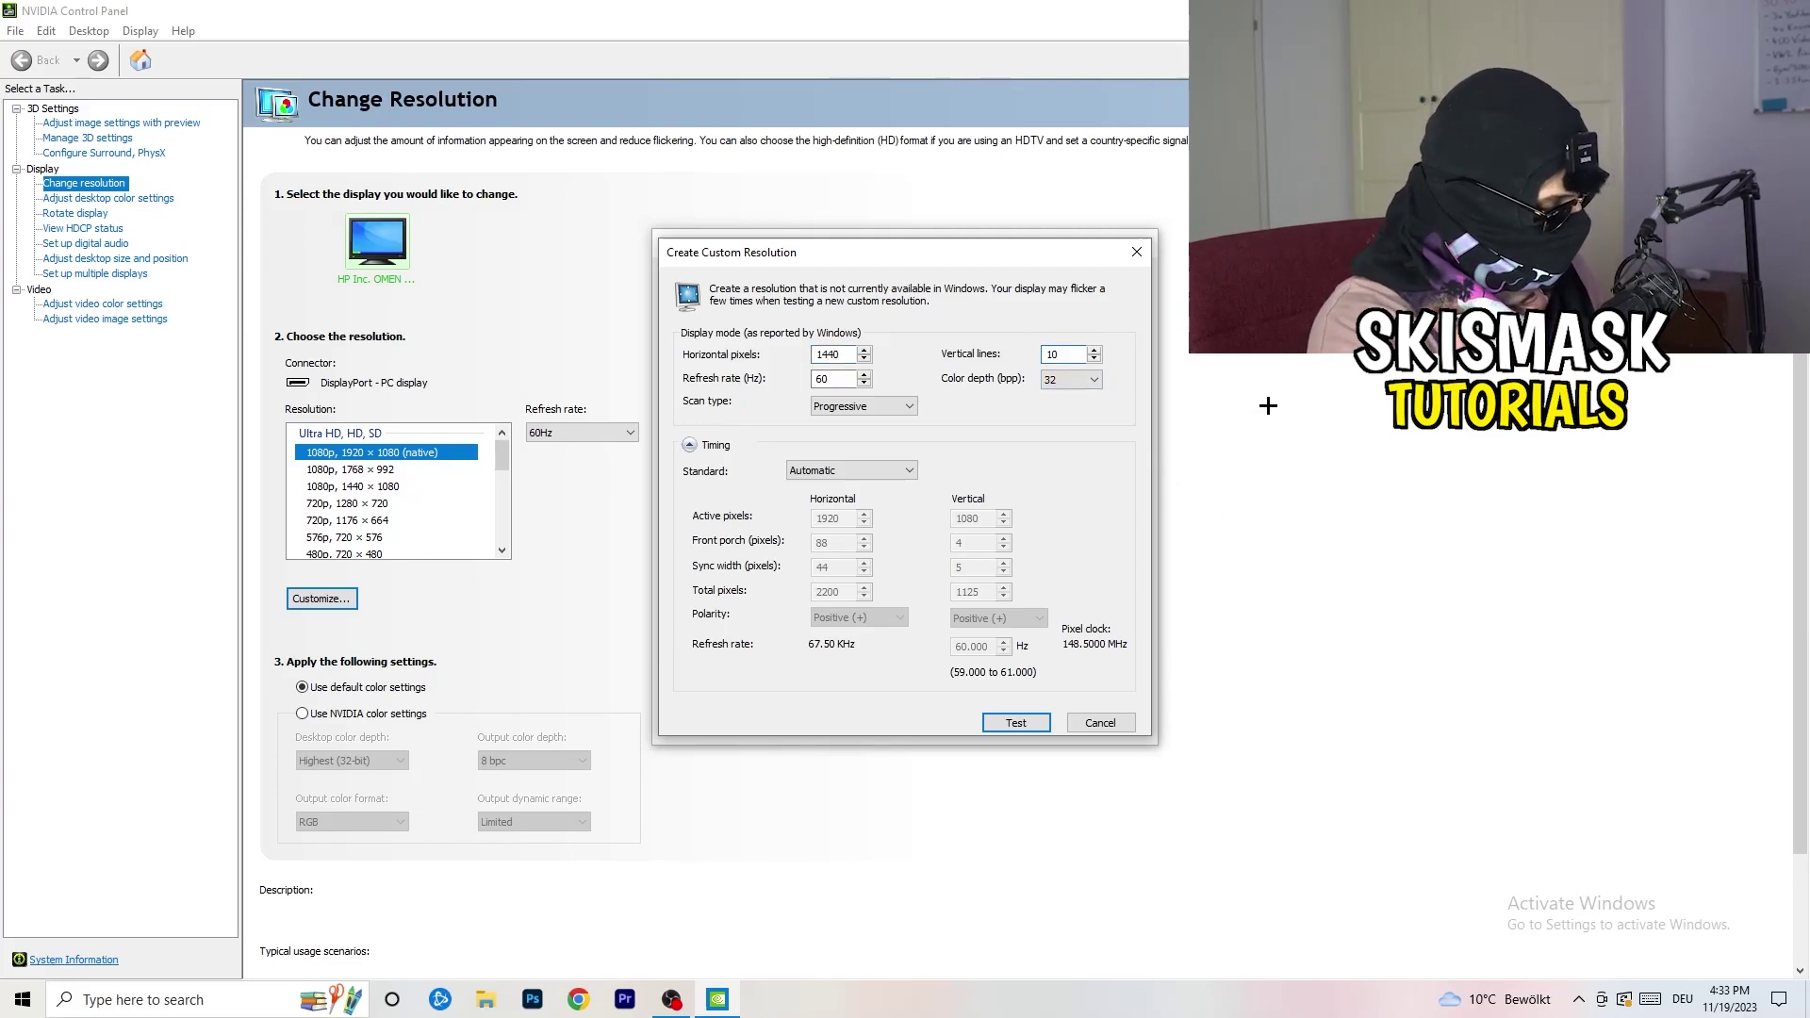
type("40")
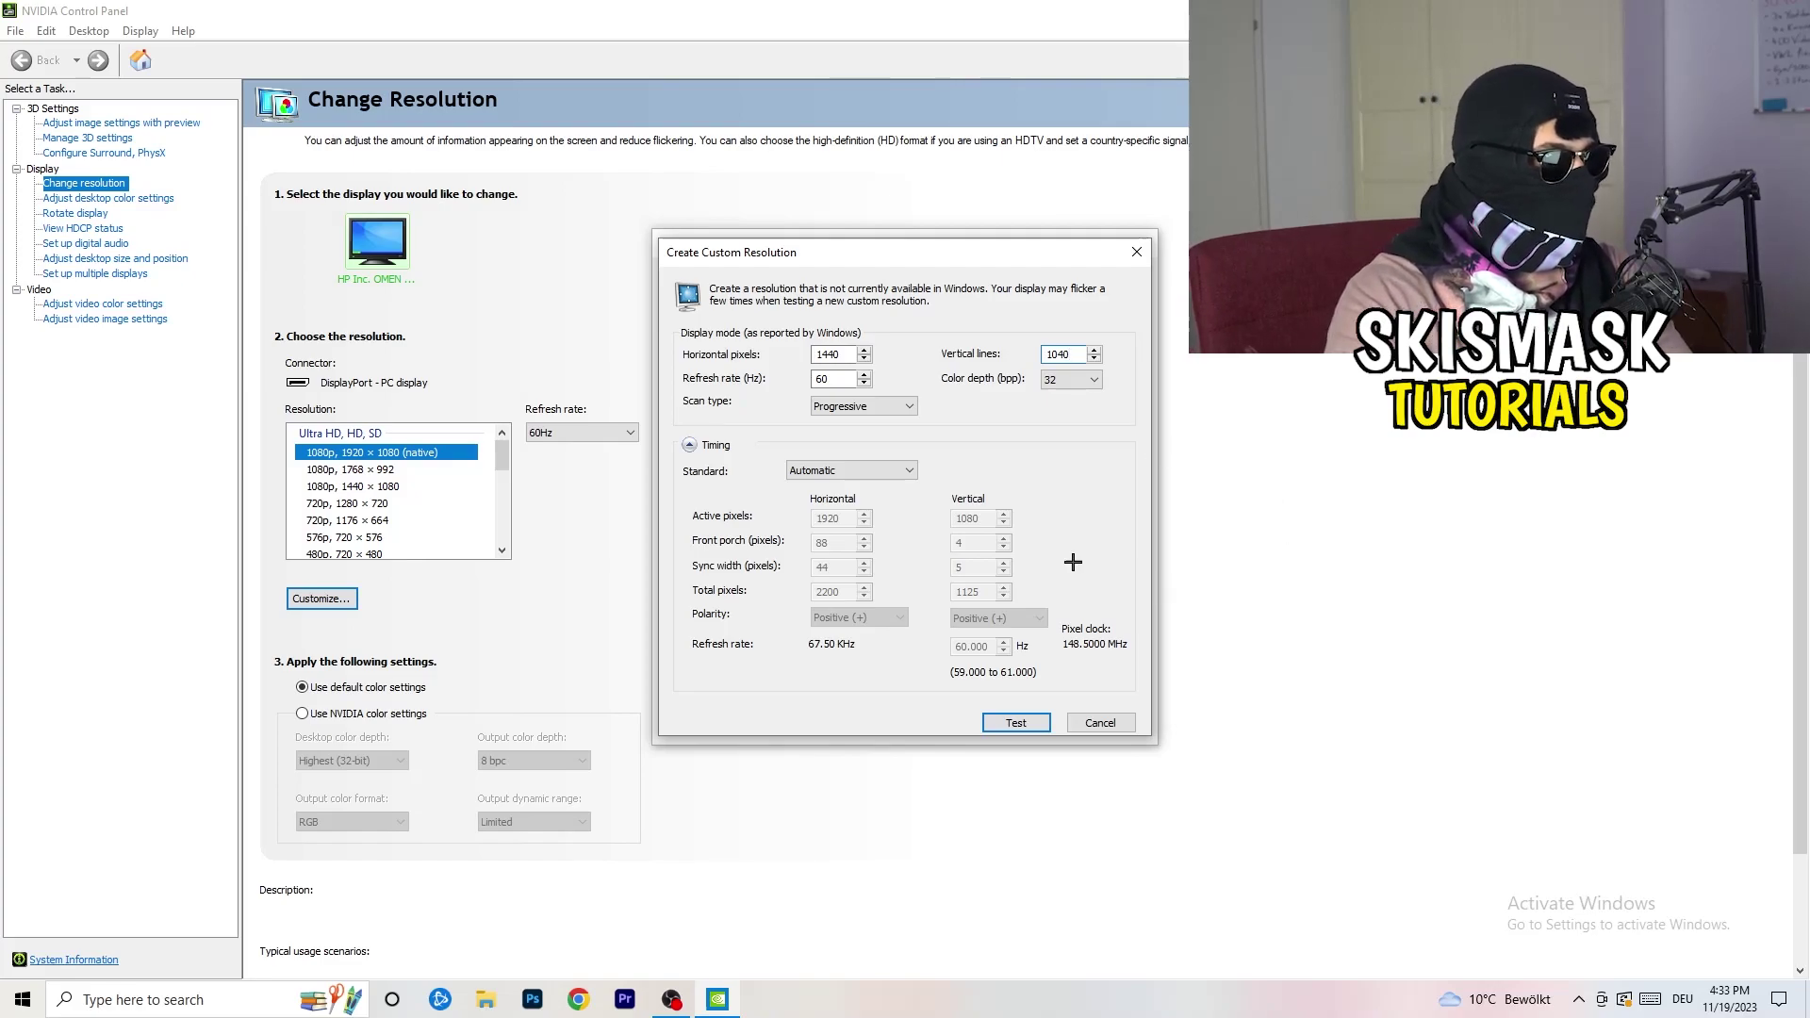
- Keep Progressive scan and set the timing standard to CVT reduced blank
left_click(860, 407)
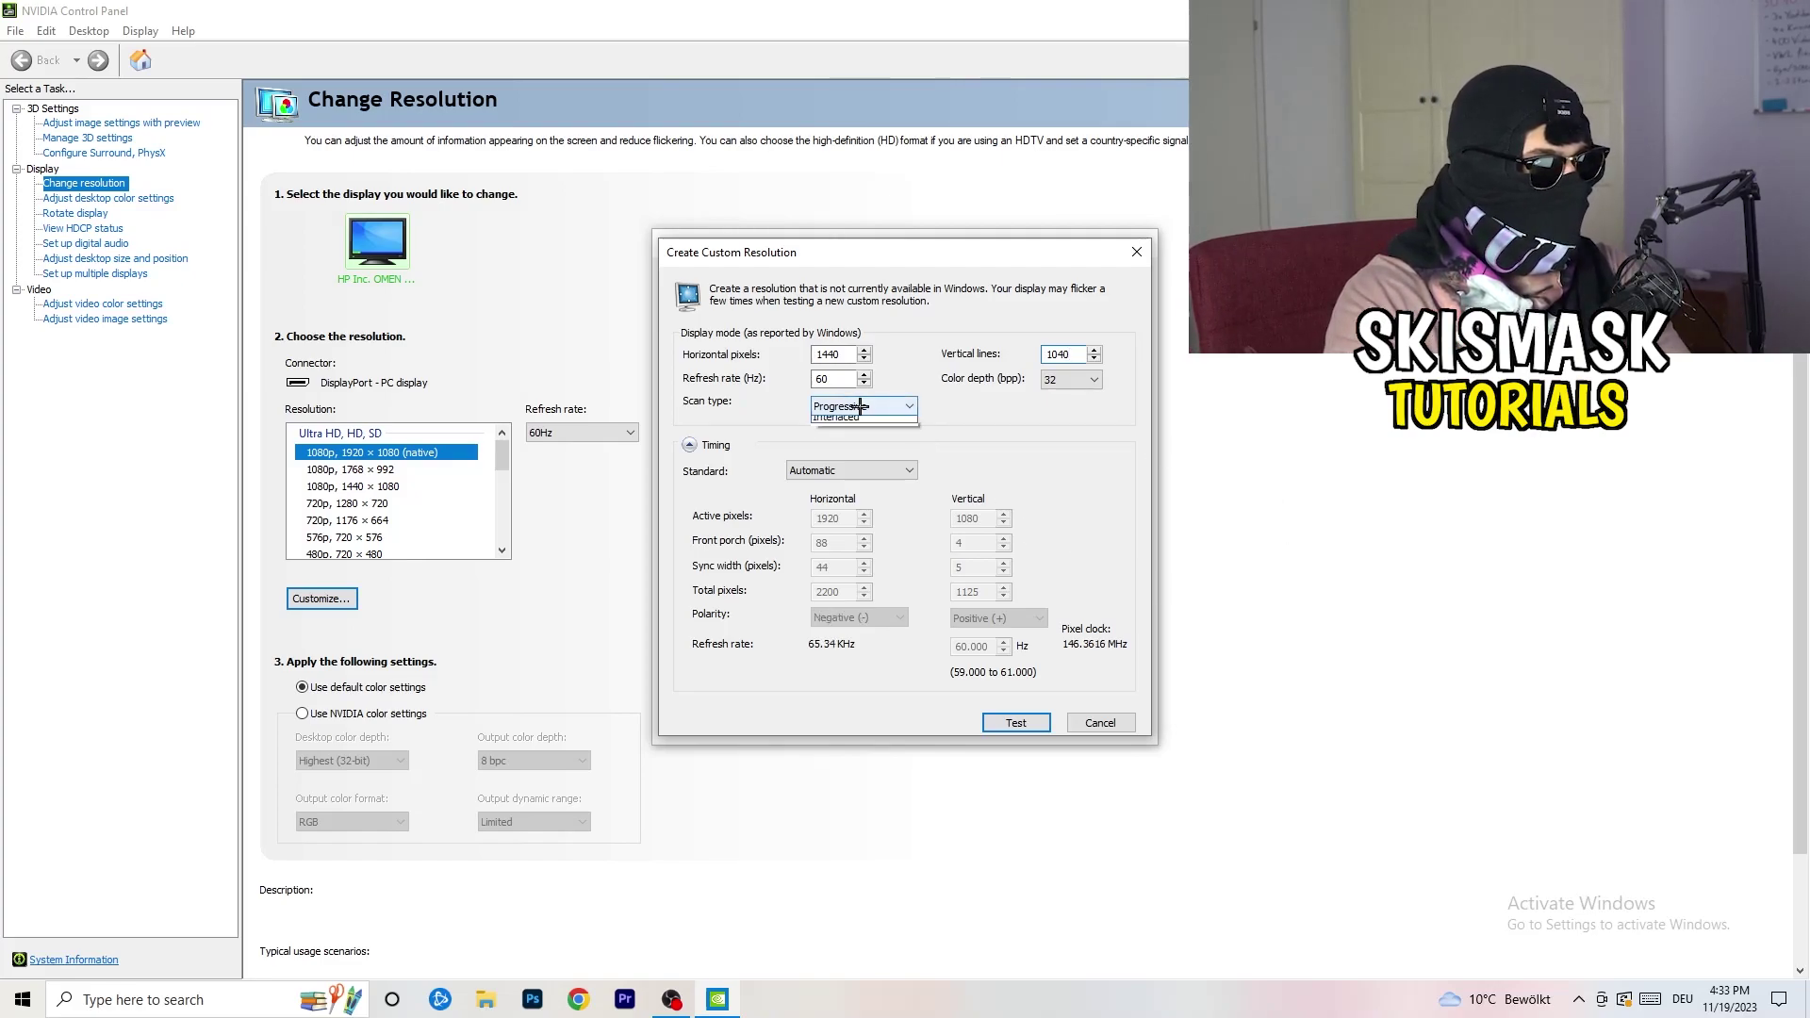
left_click(983, 406)
left_click(874, 471)
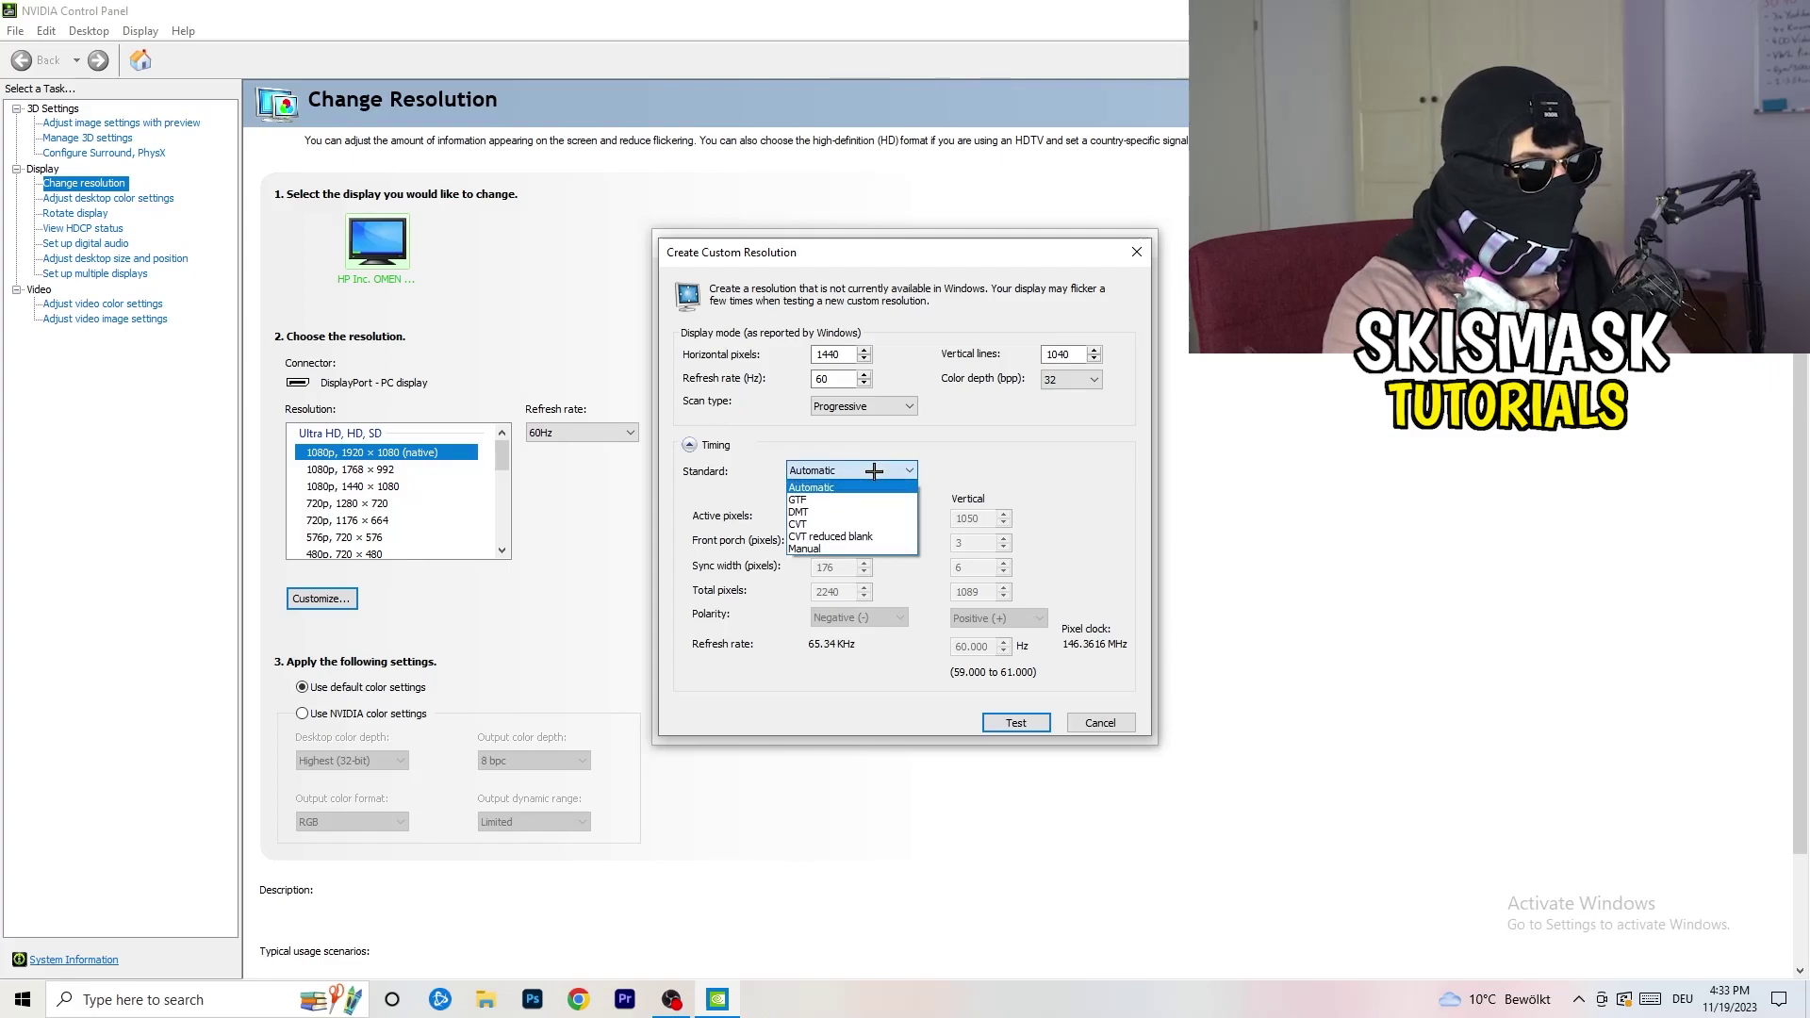
left_click(995, 483)
left_click(844, 471)
left_click(1057, 468)
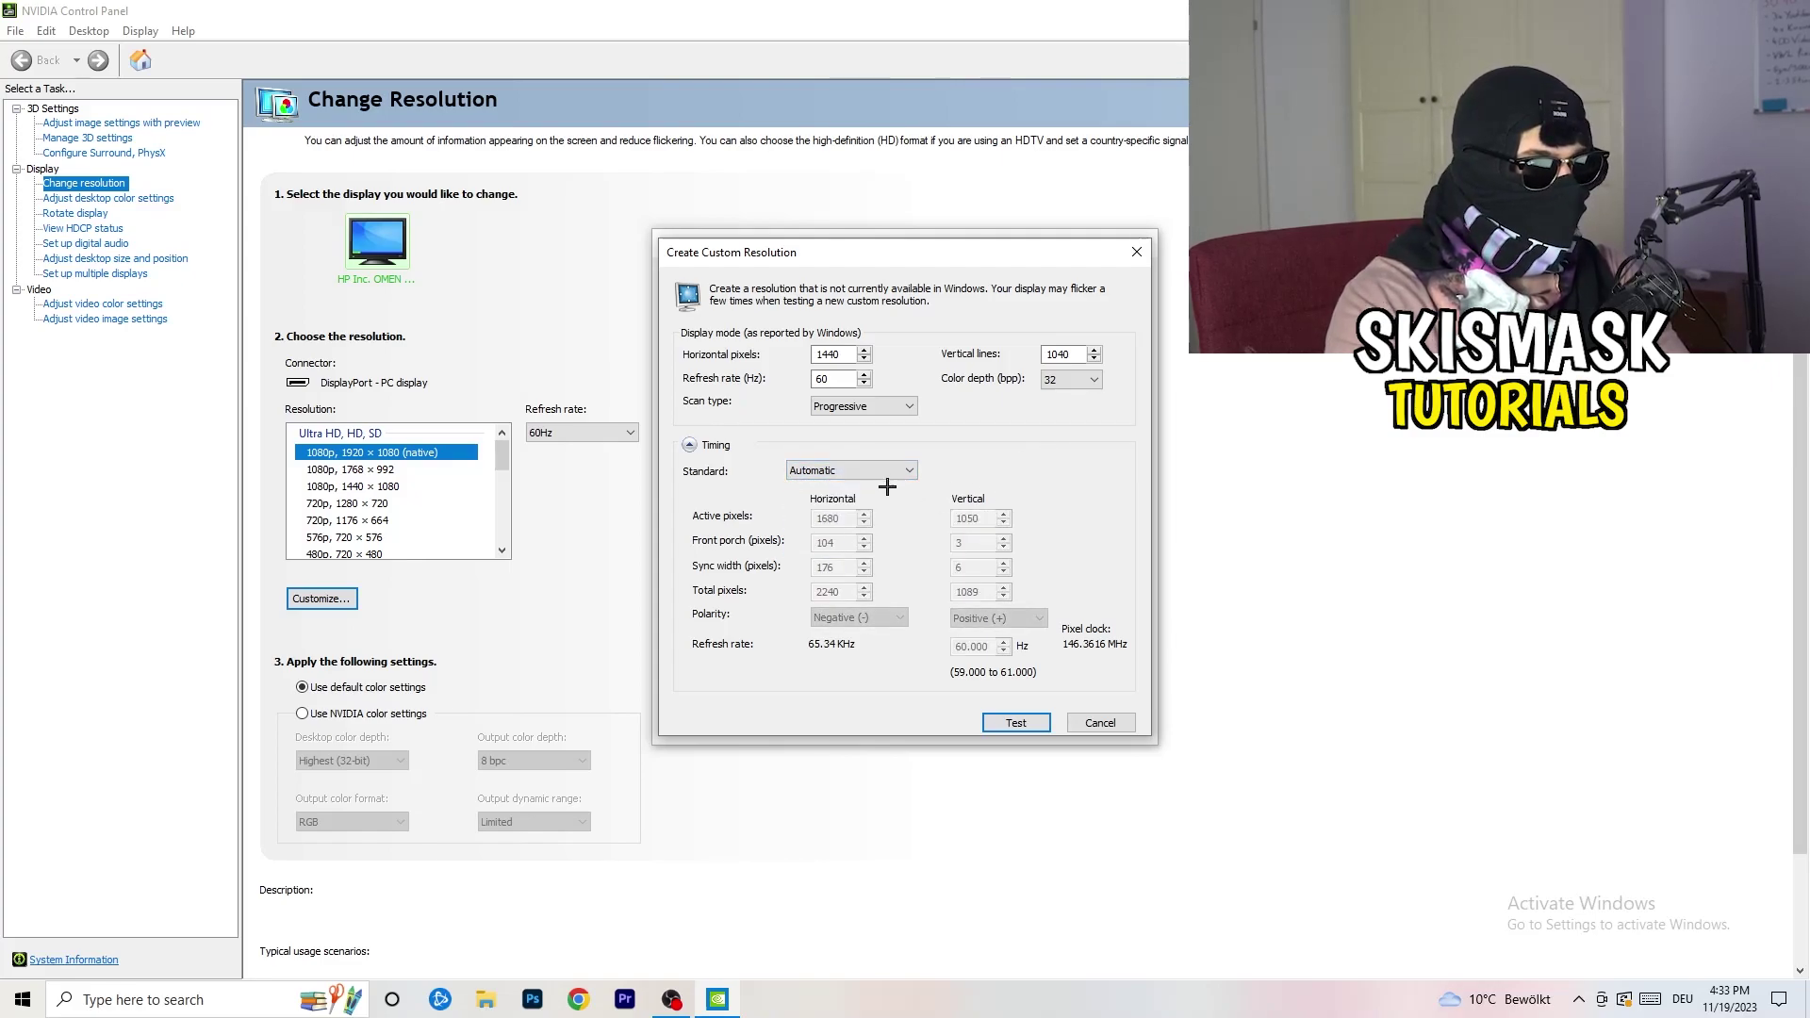
left_click(840, 470)
left_click(853, 554)
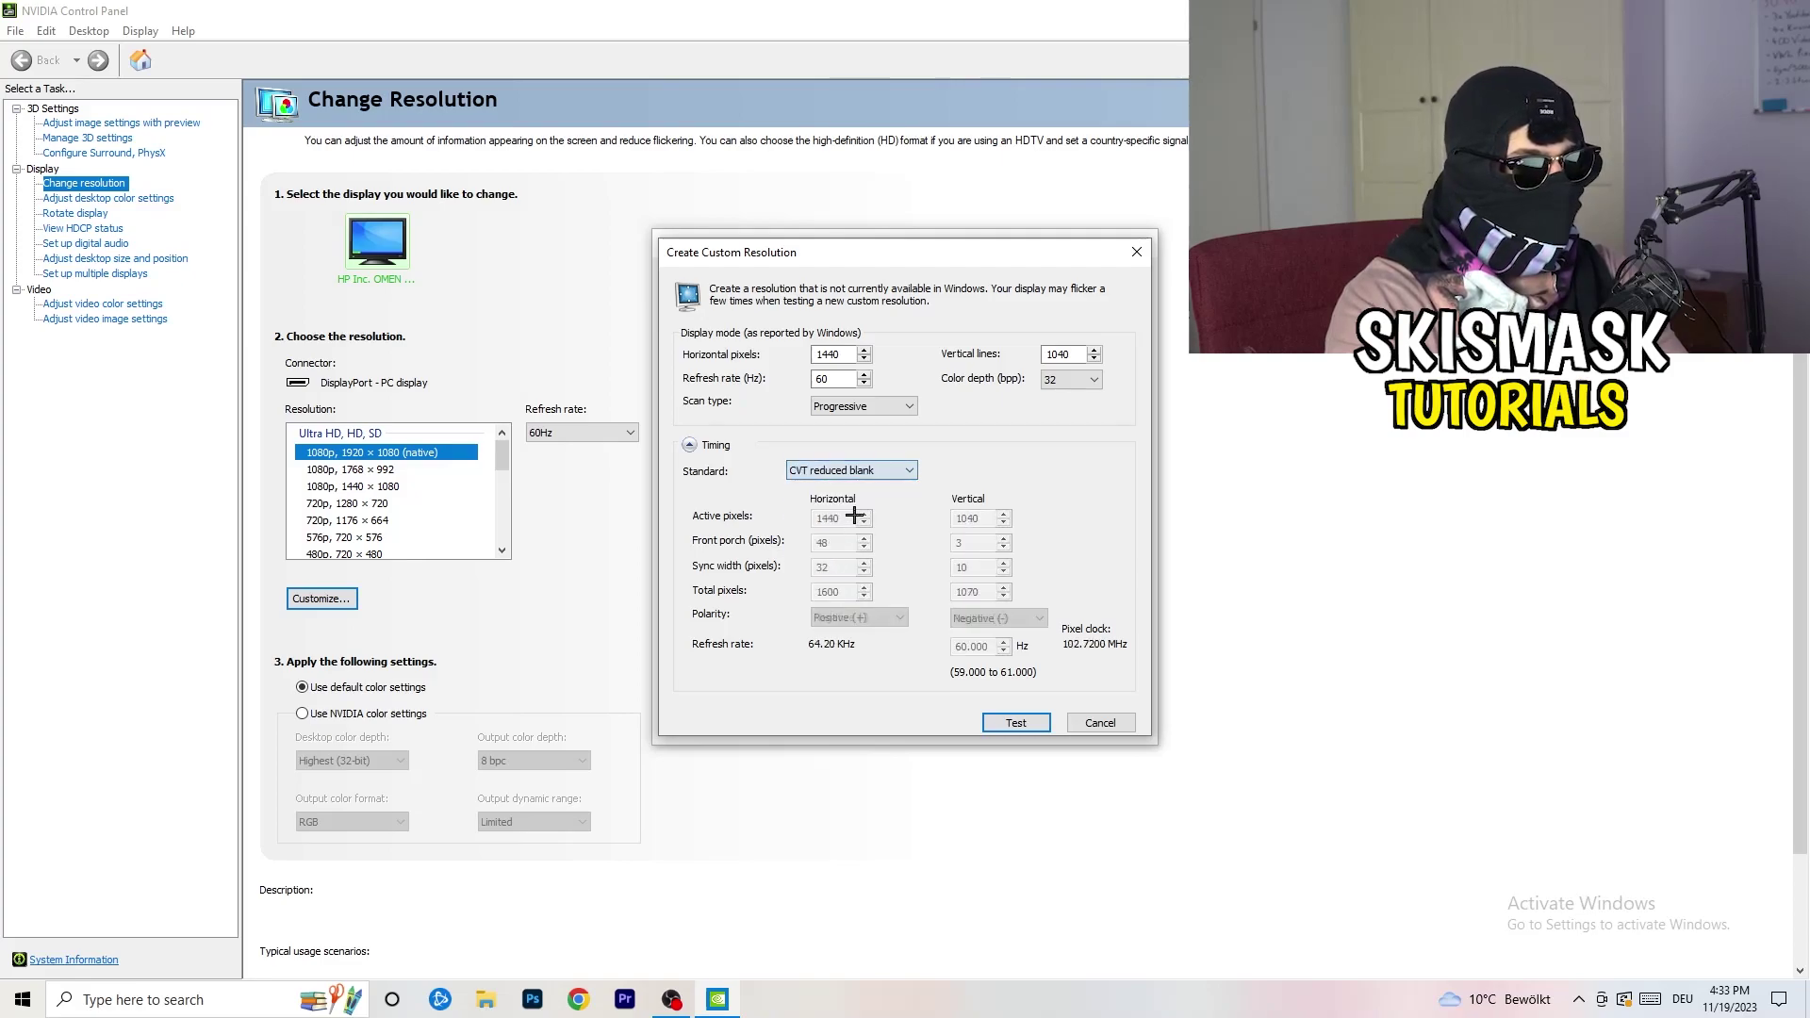
- Close the custom resolution dialogs and NVIDIA Control Panel, then open Windows Settings
left_click(1144, 248)
left_click(1146, 243)
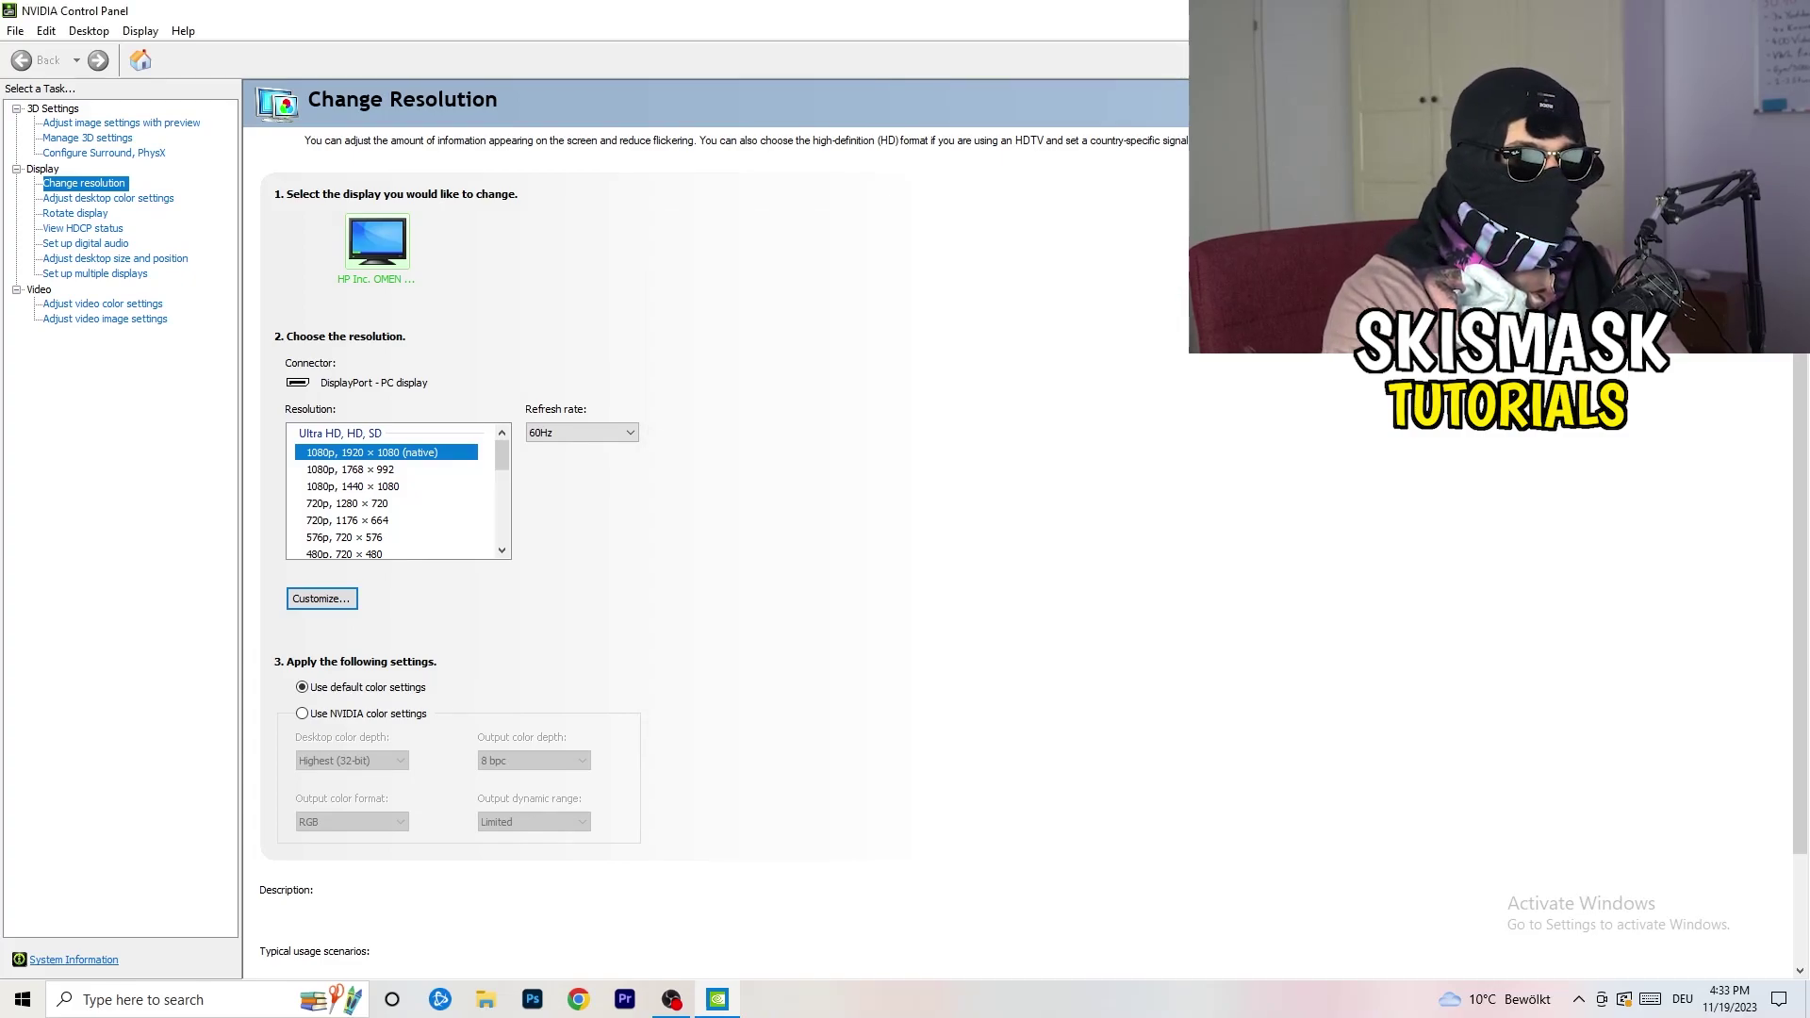
key("alt+F4")
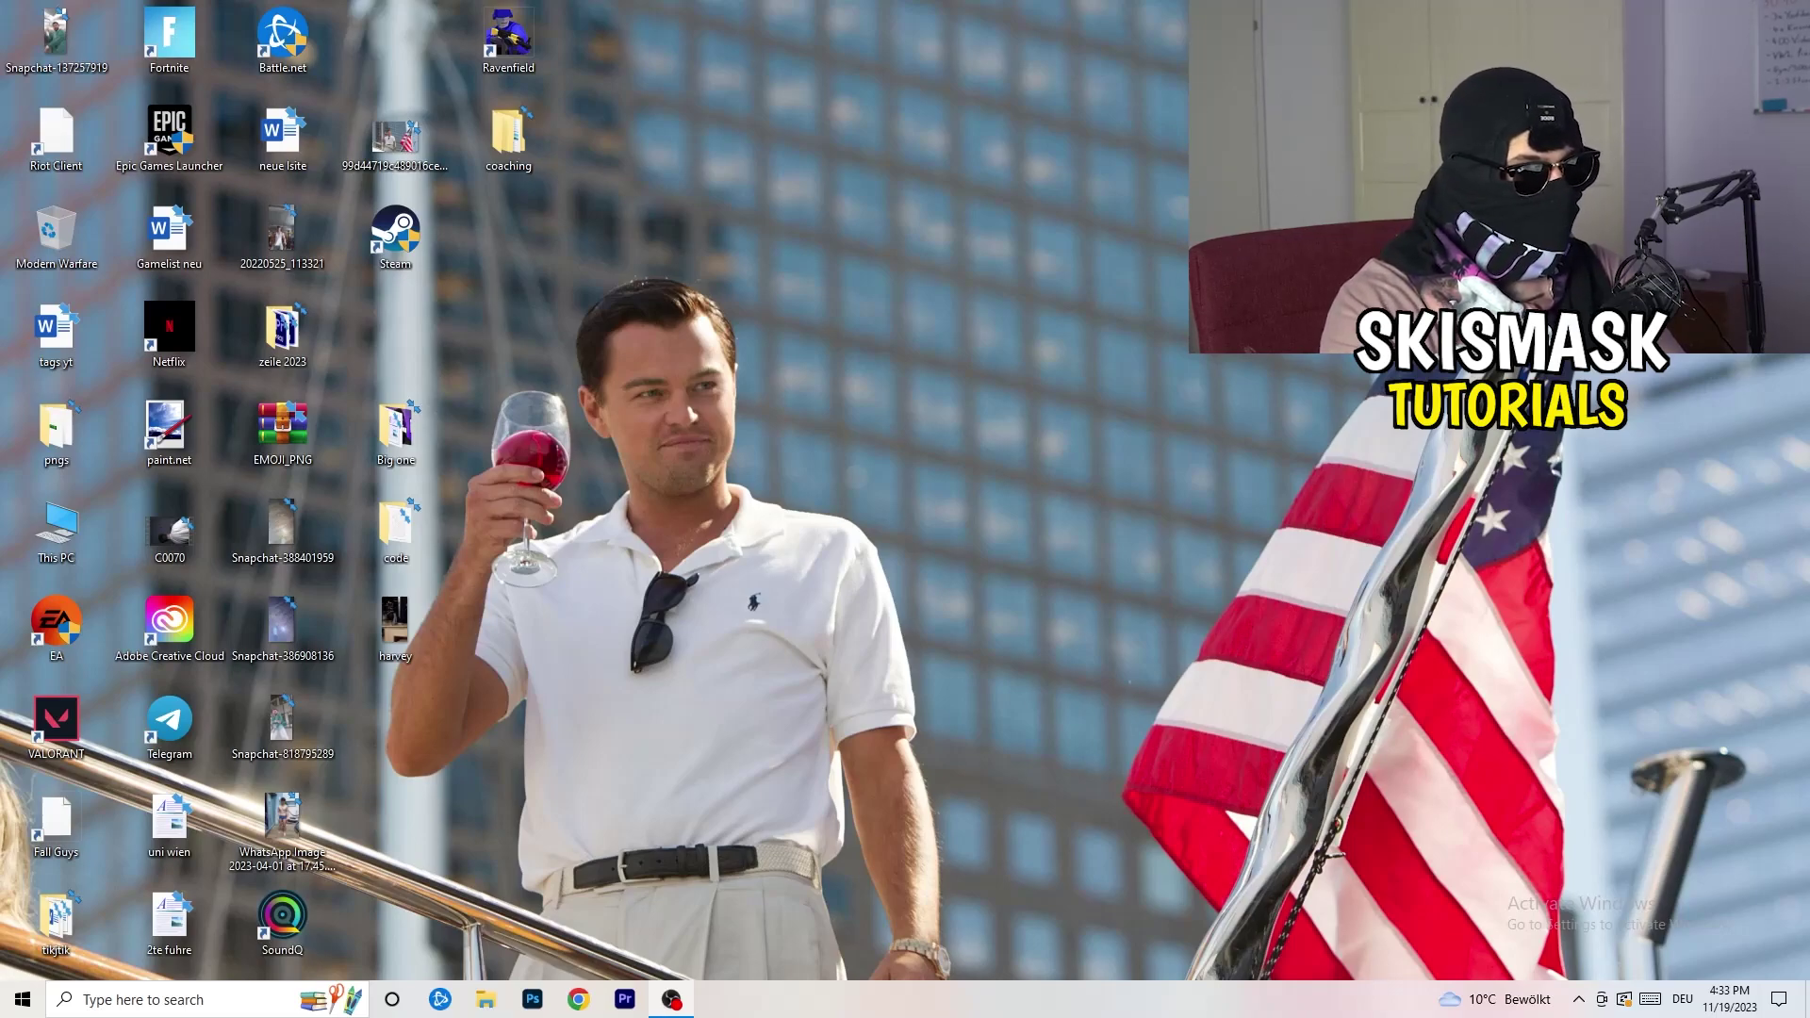
left_click(23, 1000)
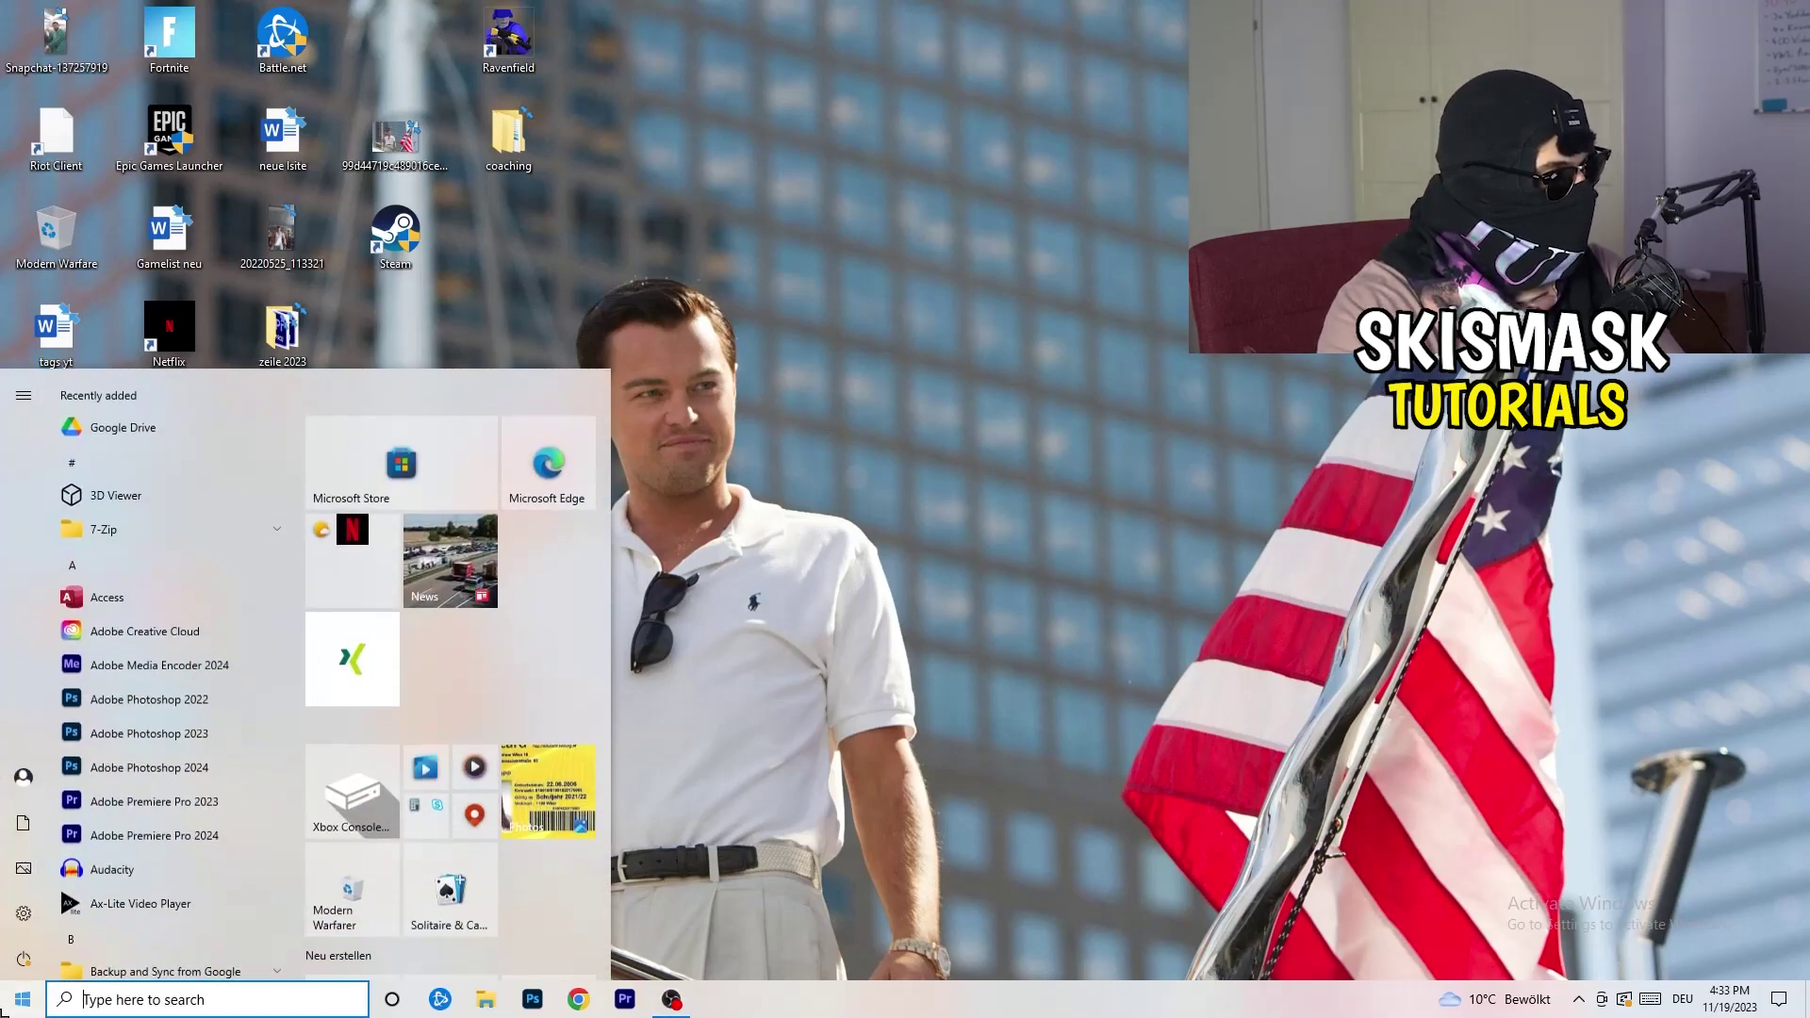
left_click(25, 913)
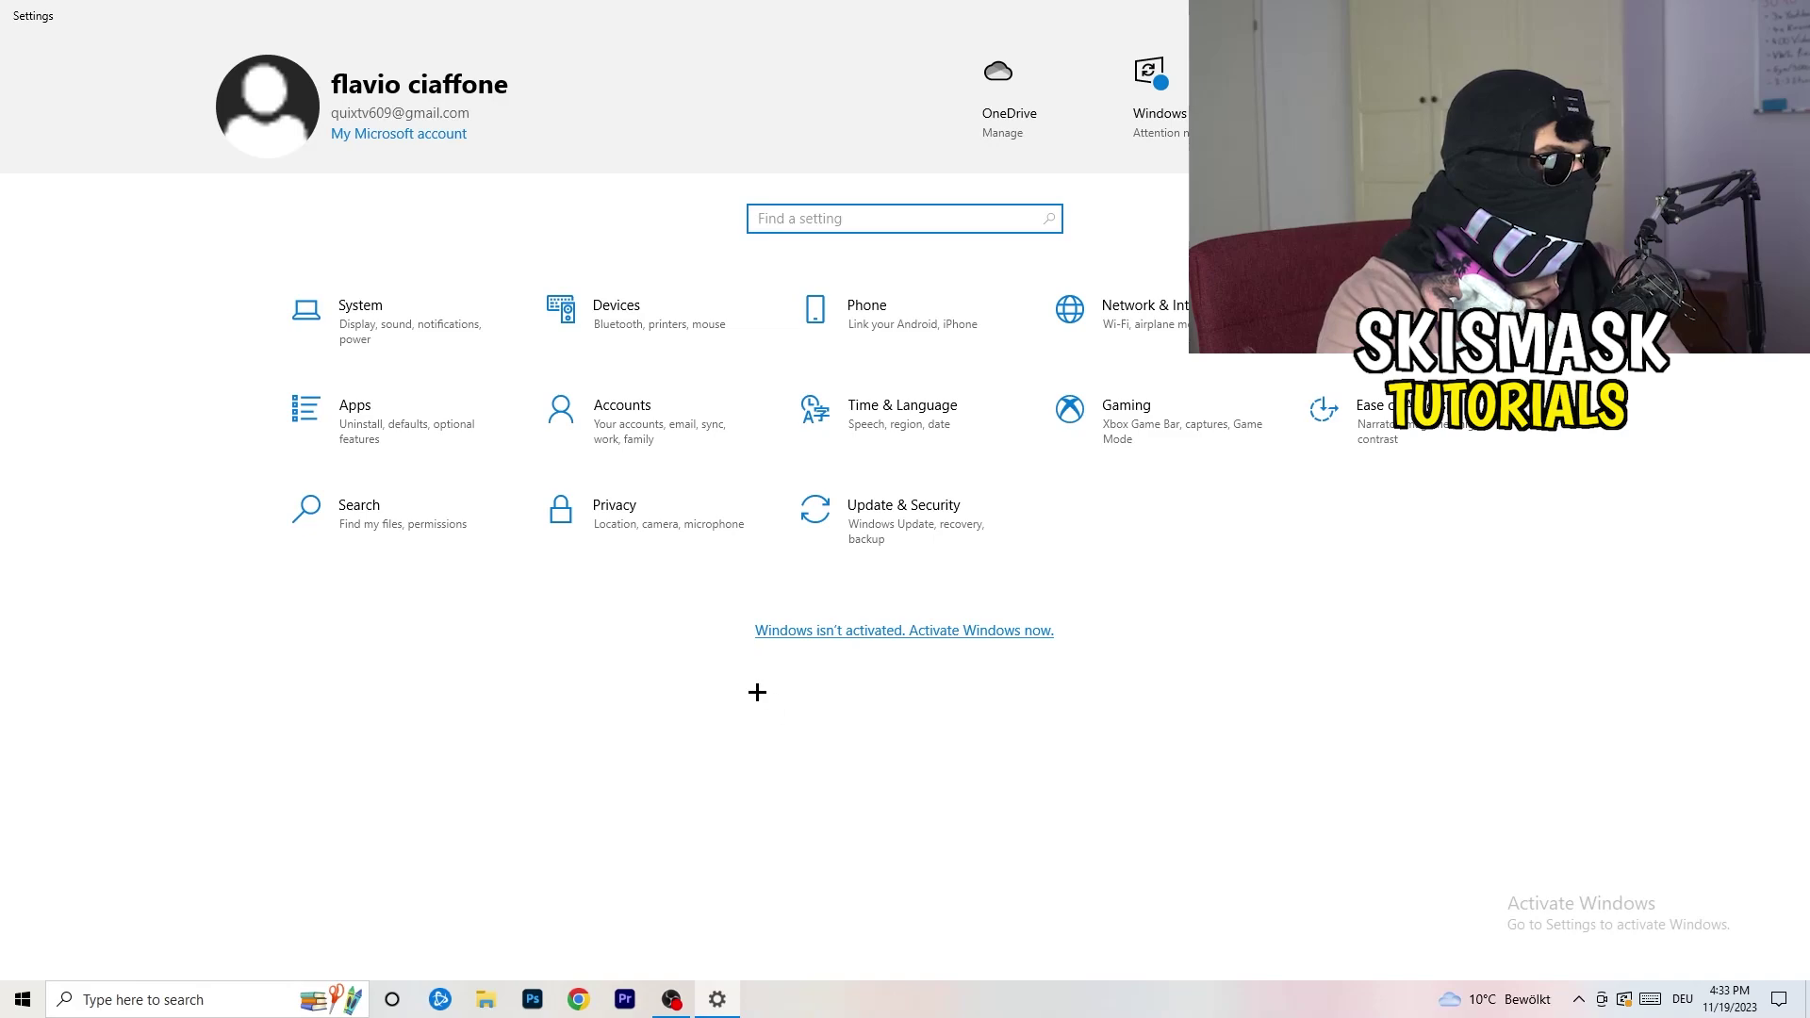
left_click(400, 343)
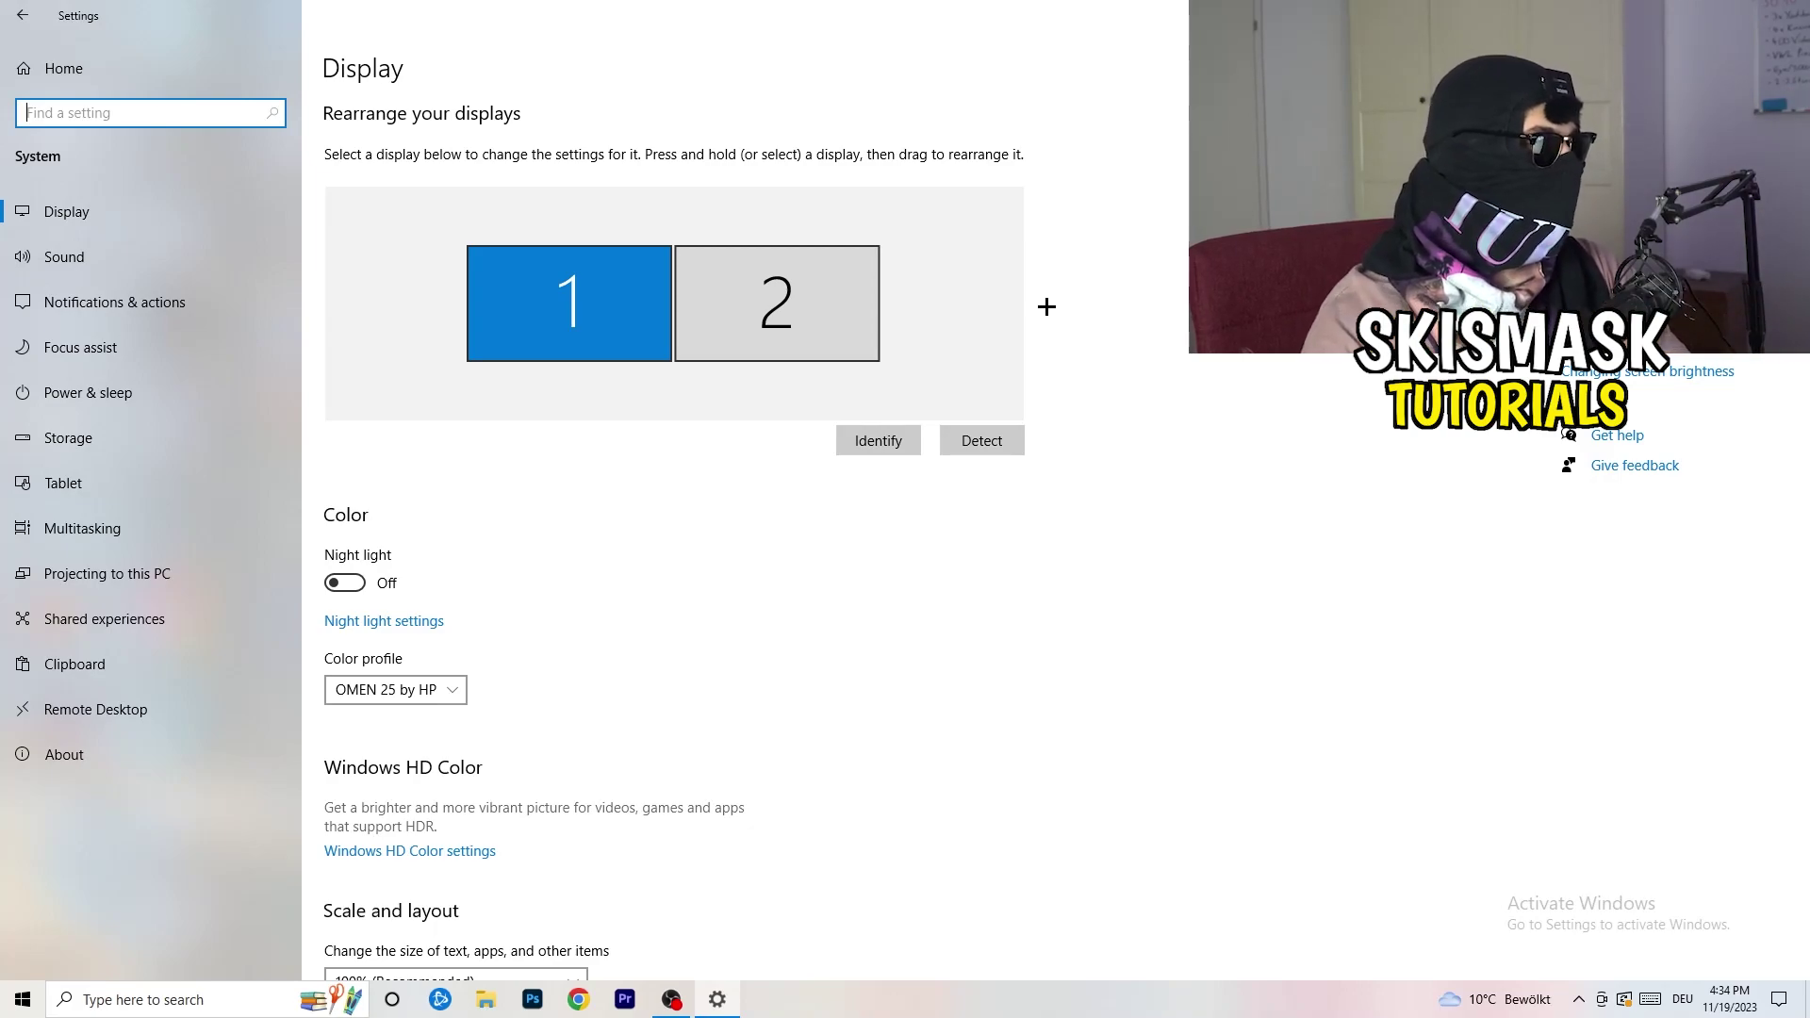
scroll(603, 464, "down", 4)
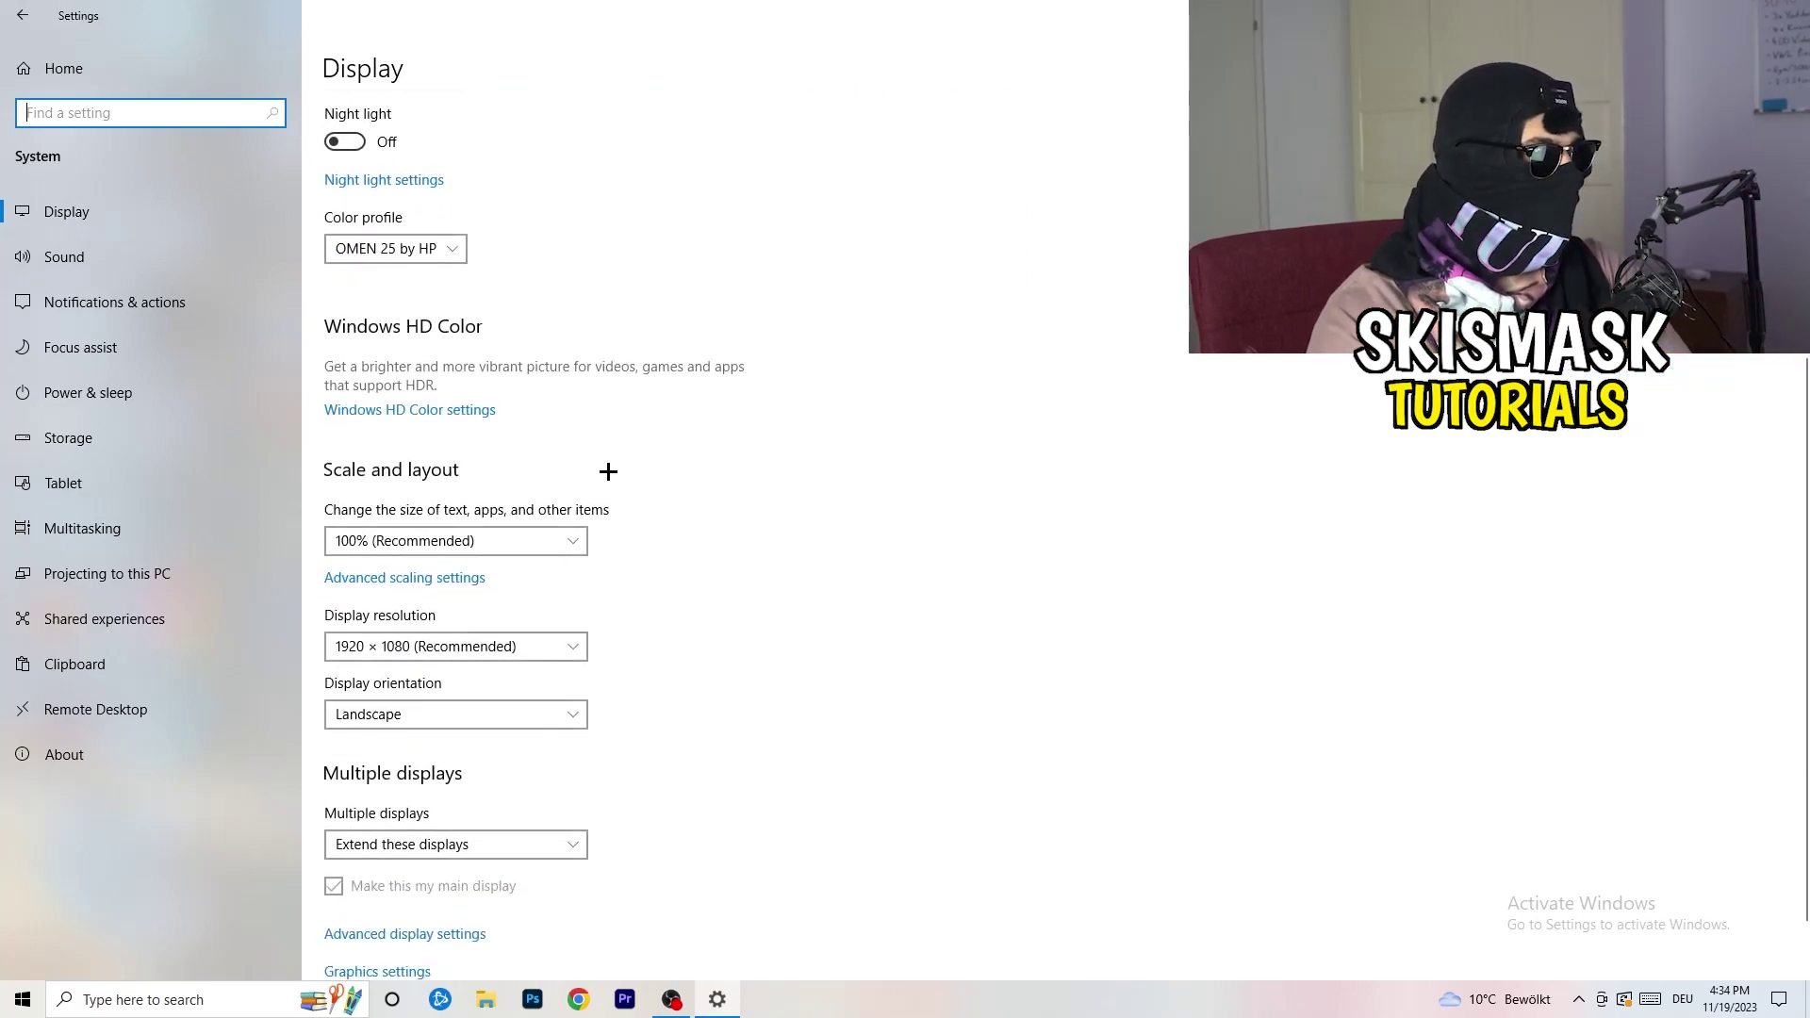
left_click(462, 248)
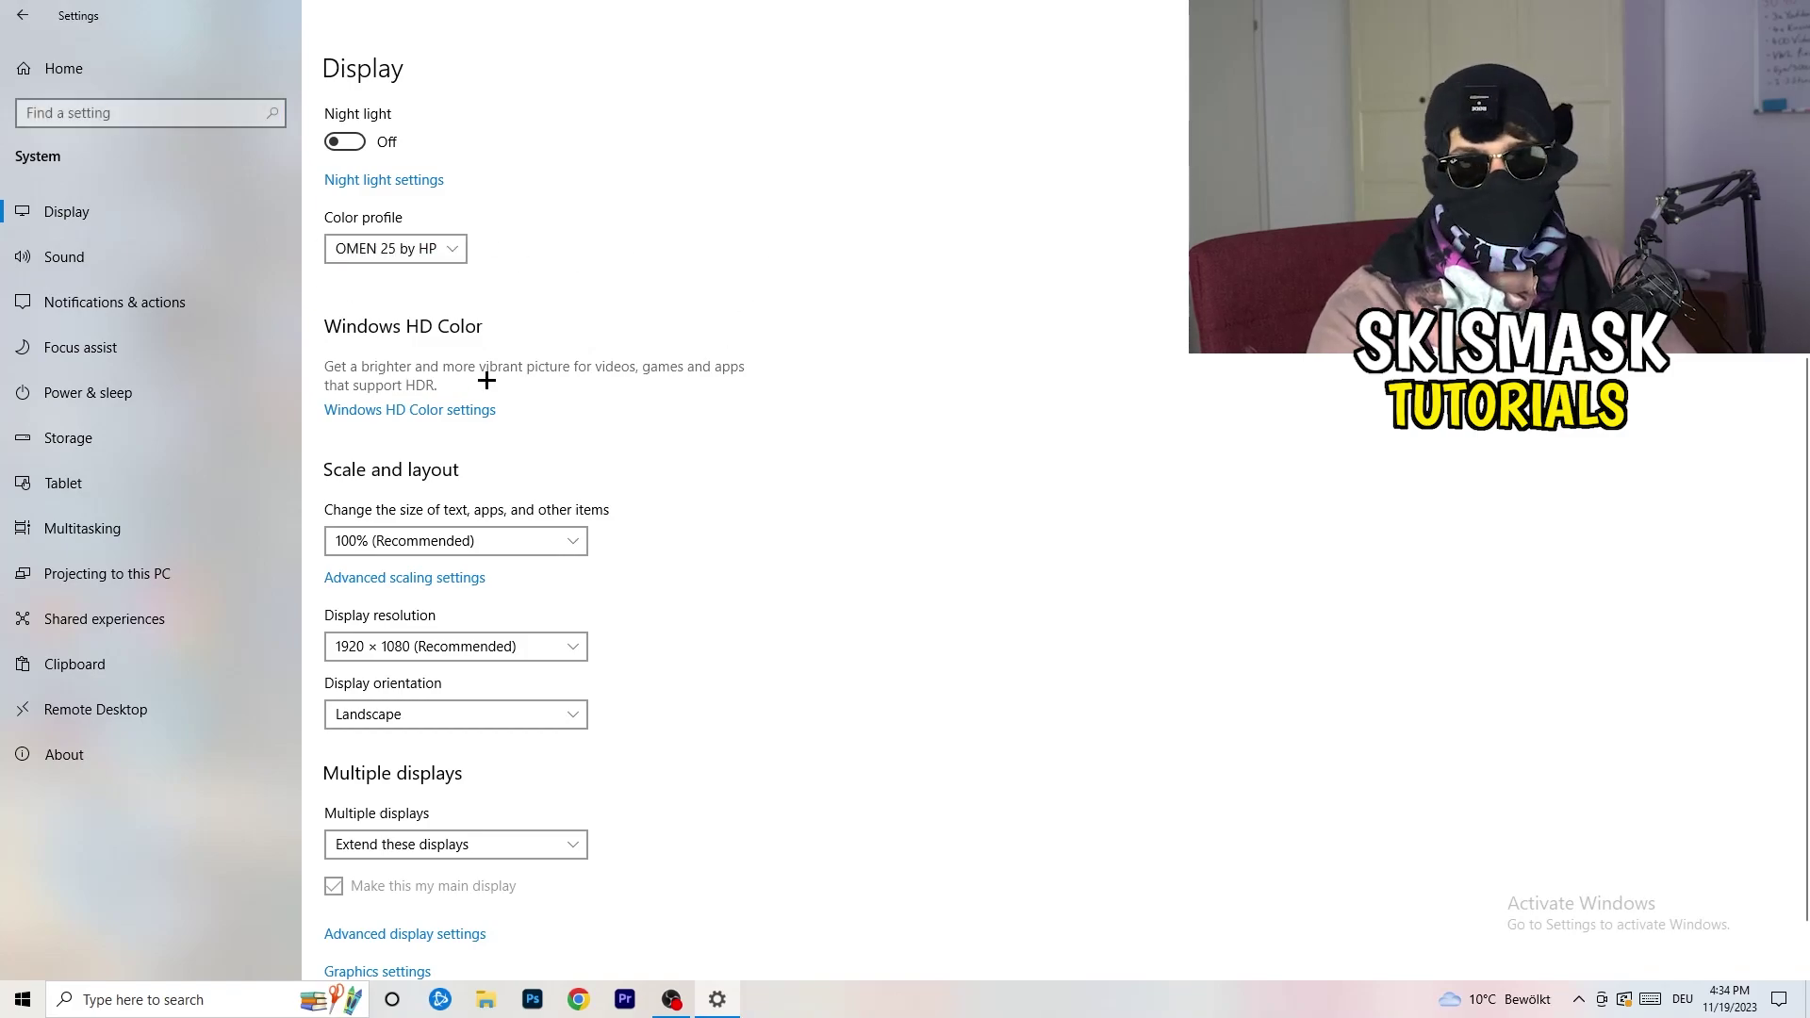
scroll(443, 401, "down", 1)
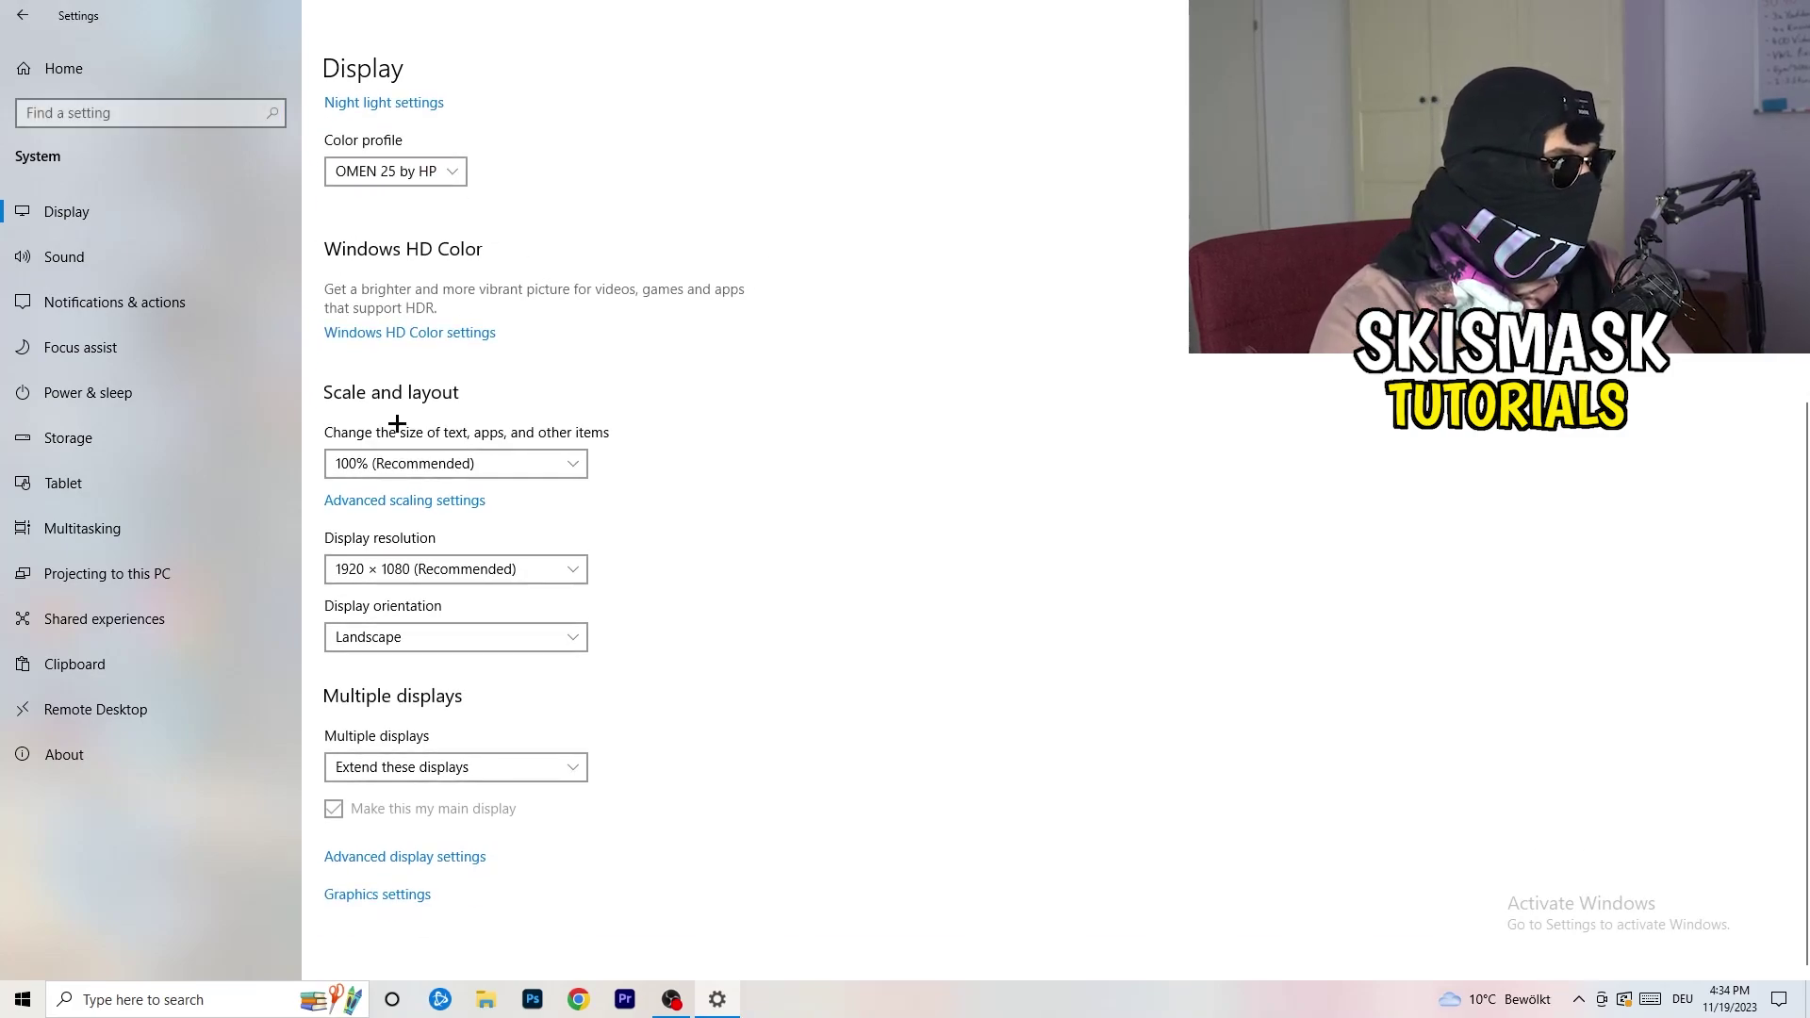
left_click(556, 460)
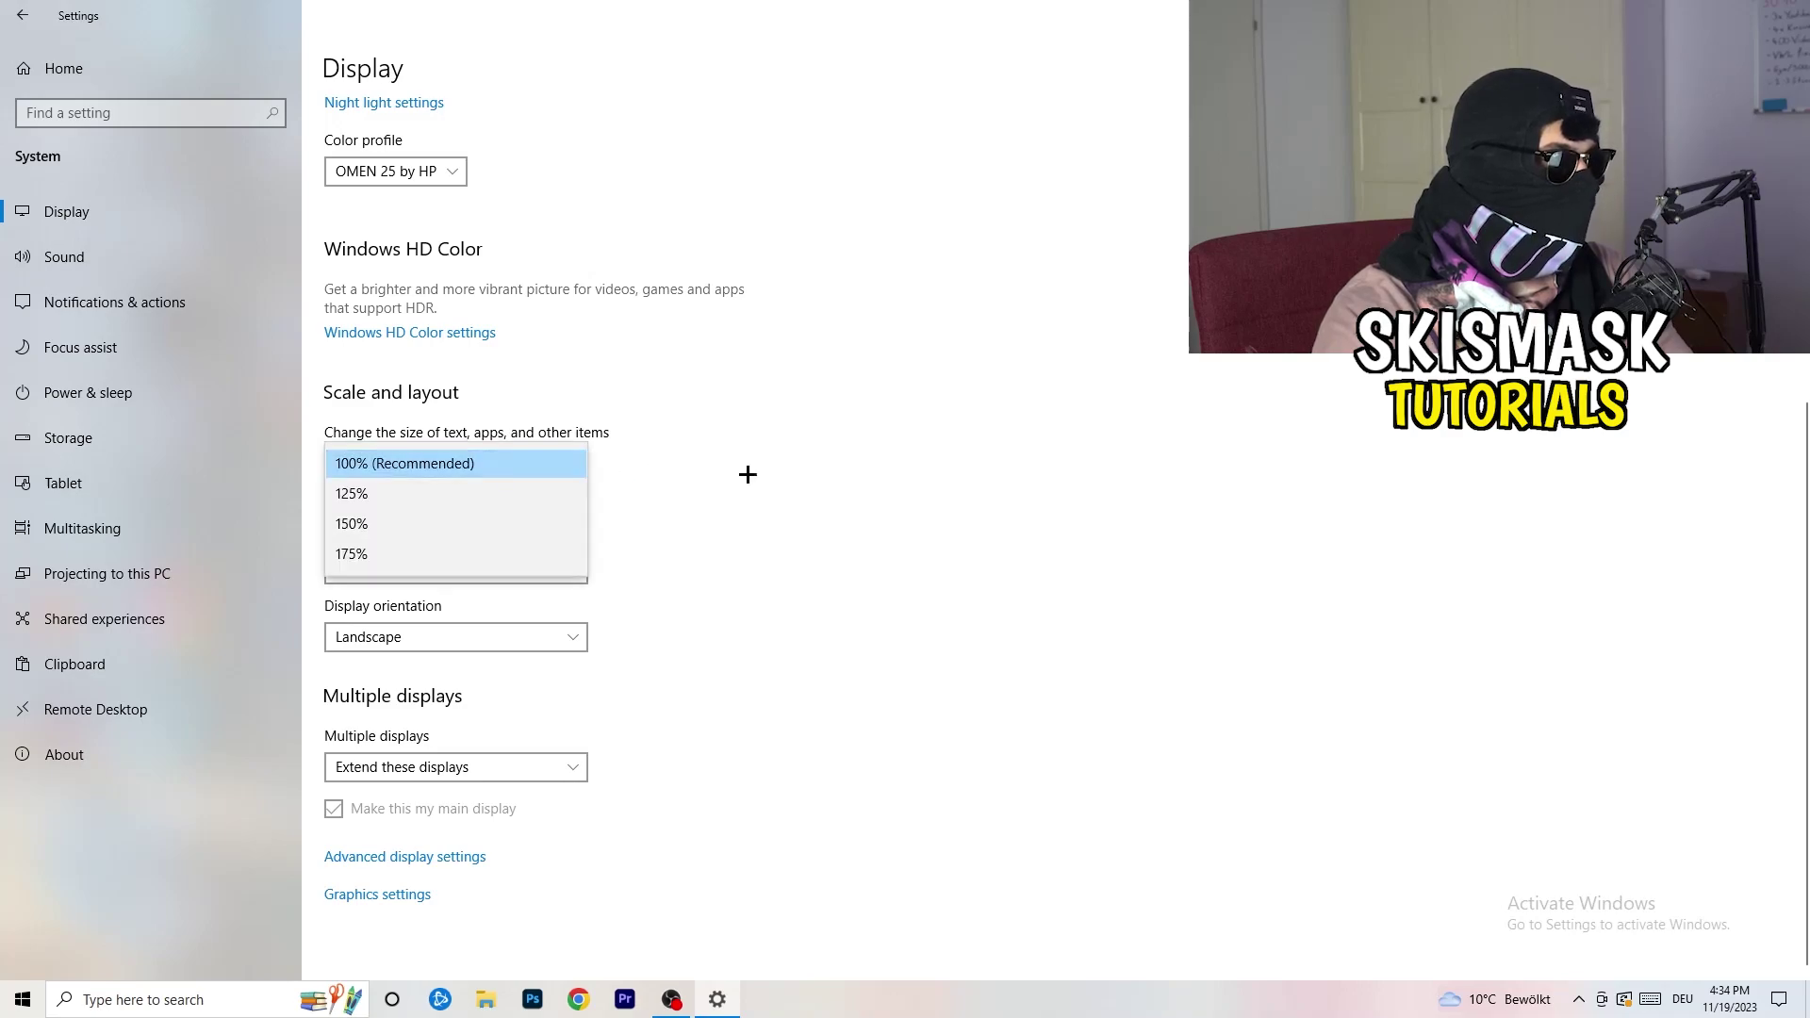
left_click(888, 443)
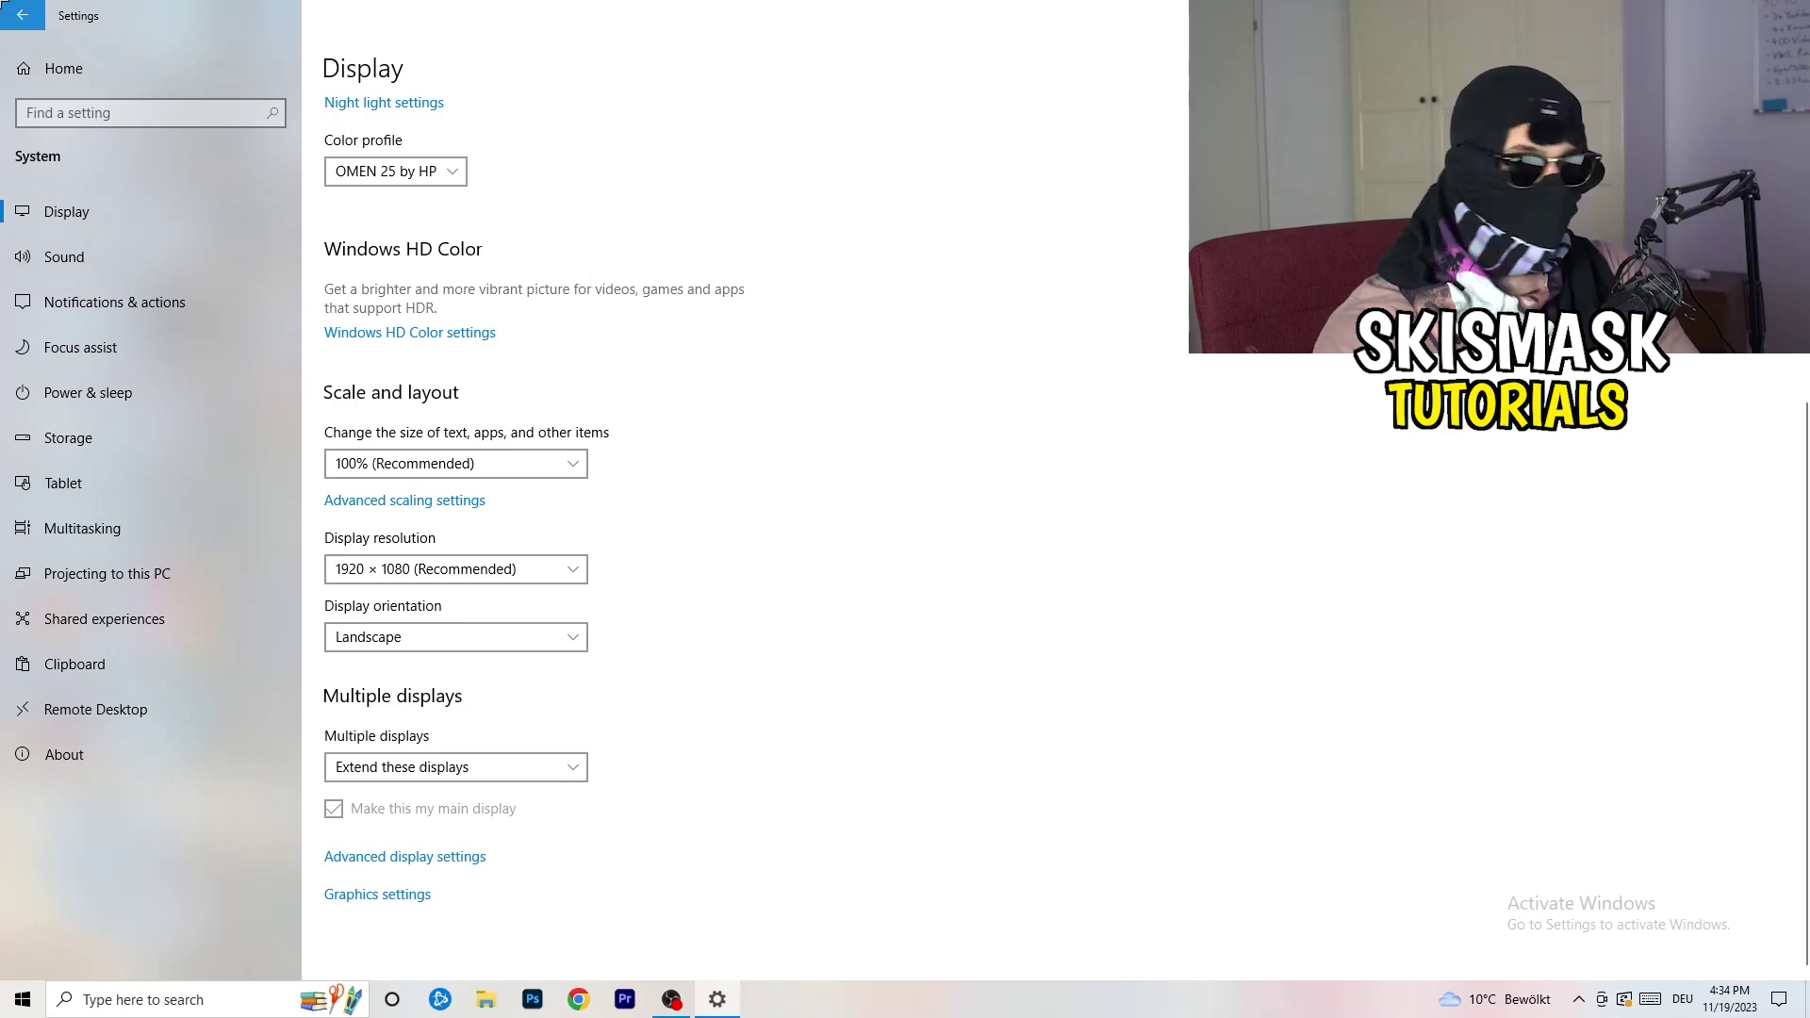
- Return to the Settings home page and open the Gaming section
left_click(23, 15)
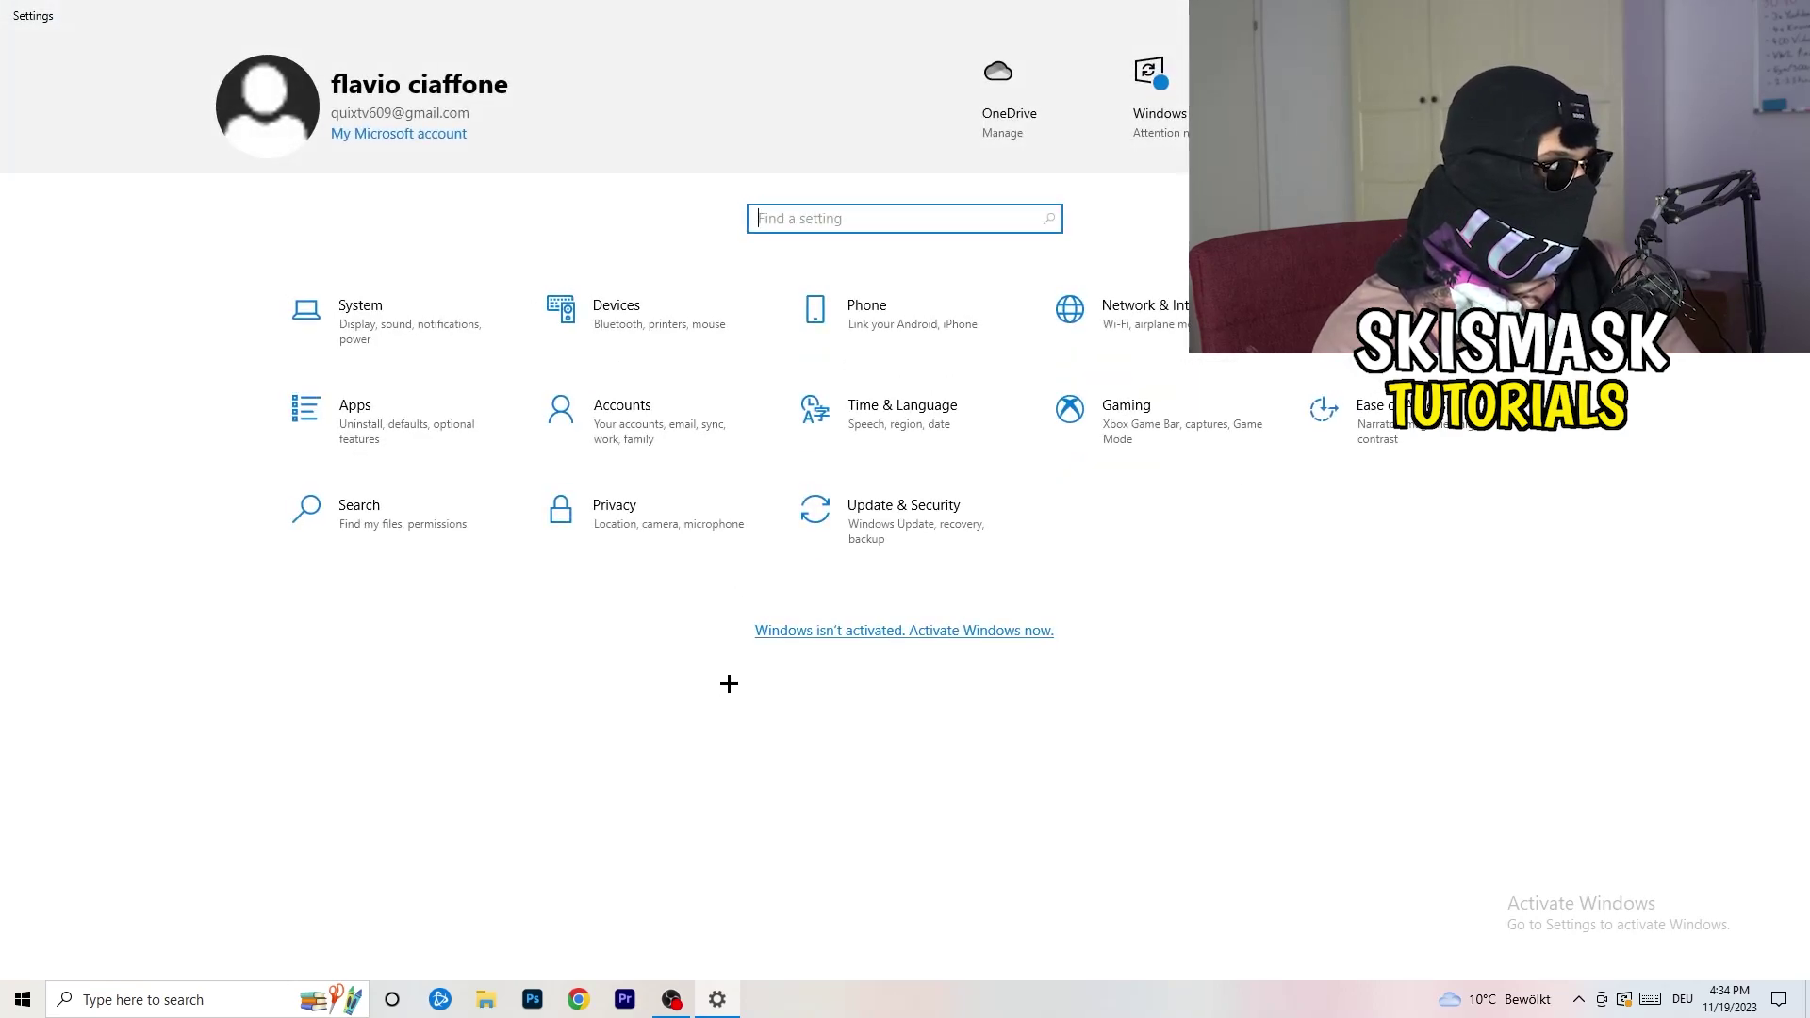
left_click(1210, 447)
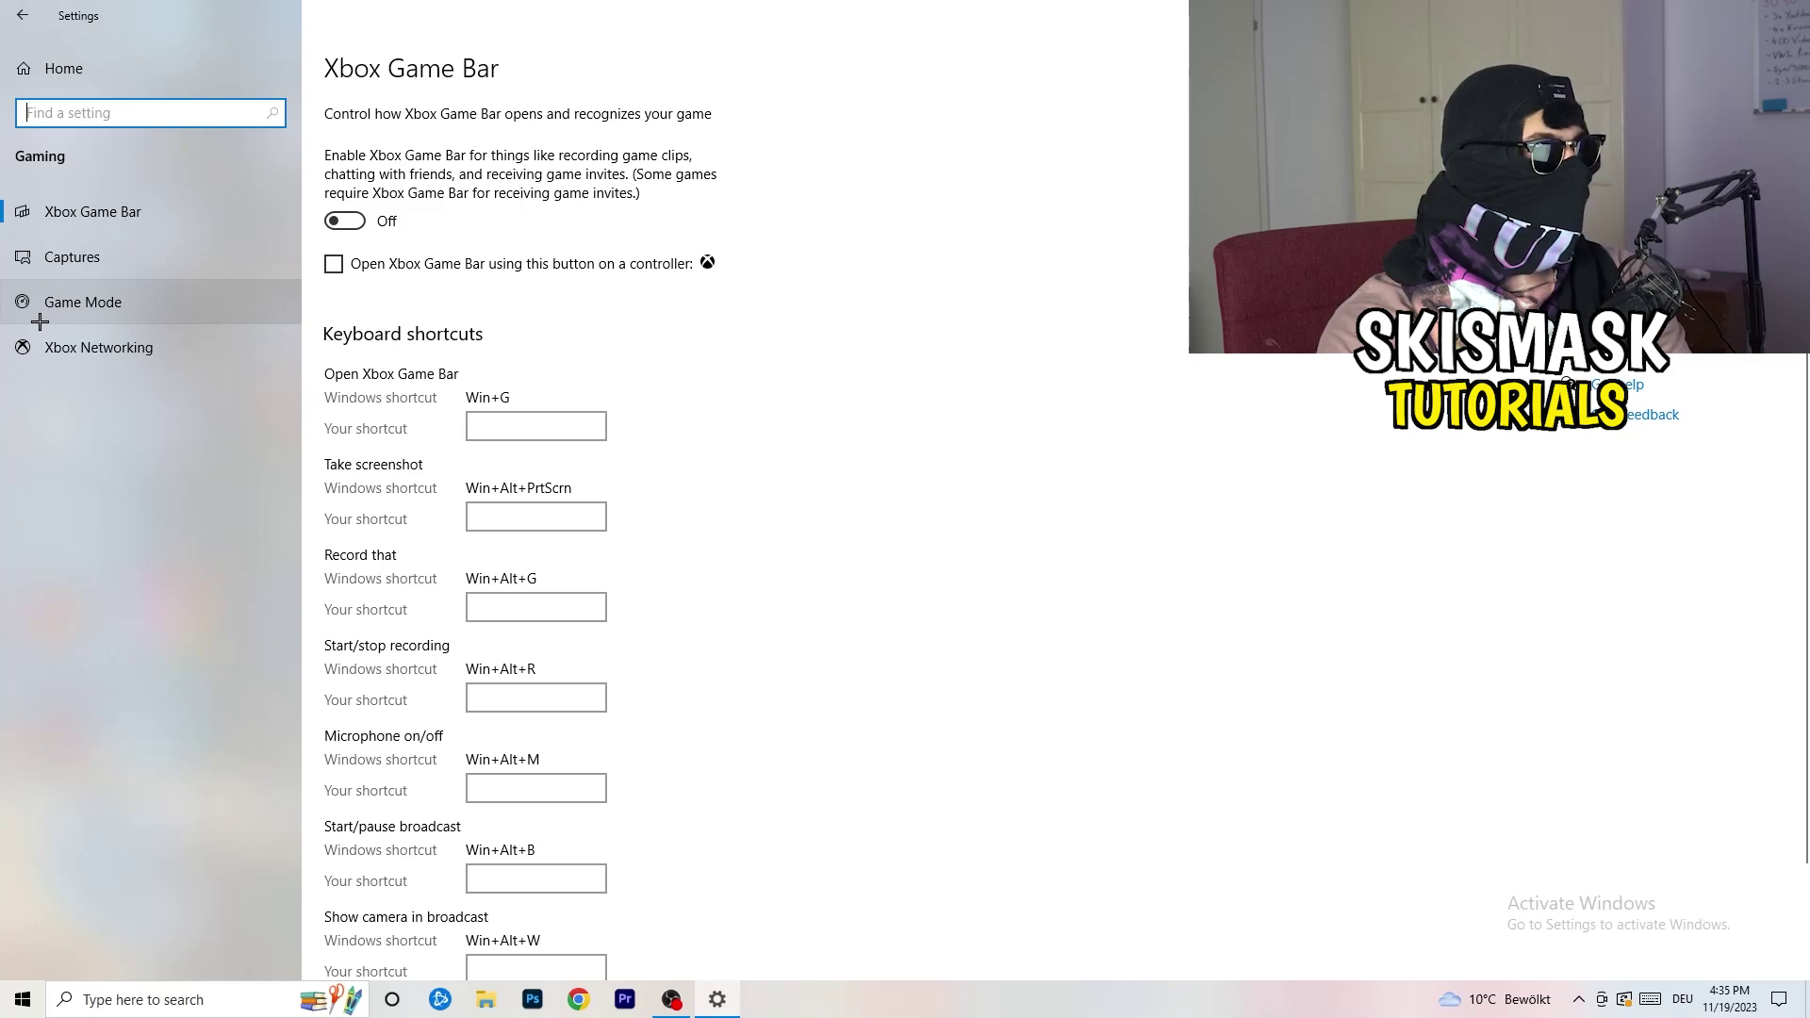
- Check the Game Mode page, then close Settings with Alt+F4
left_click(89, 301)
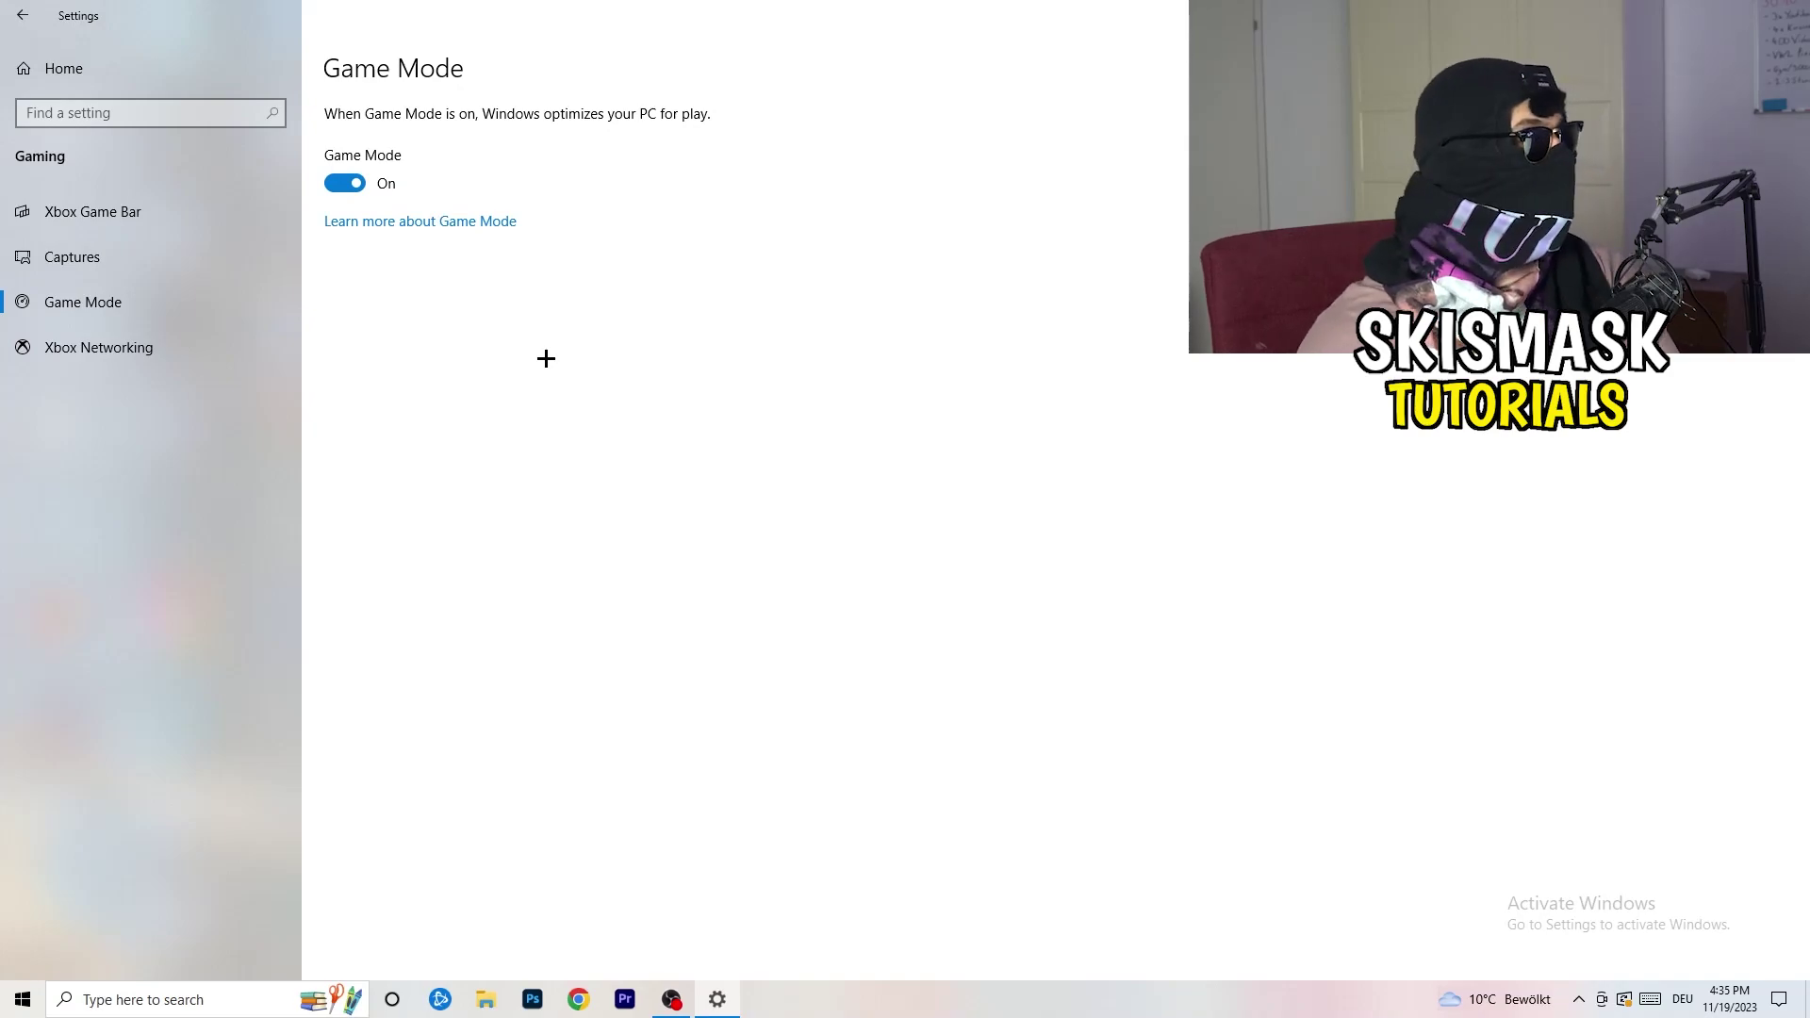
key("alt+F4")
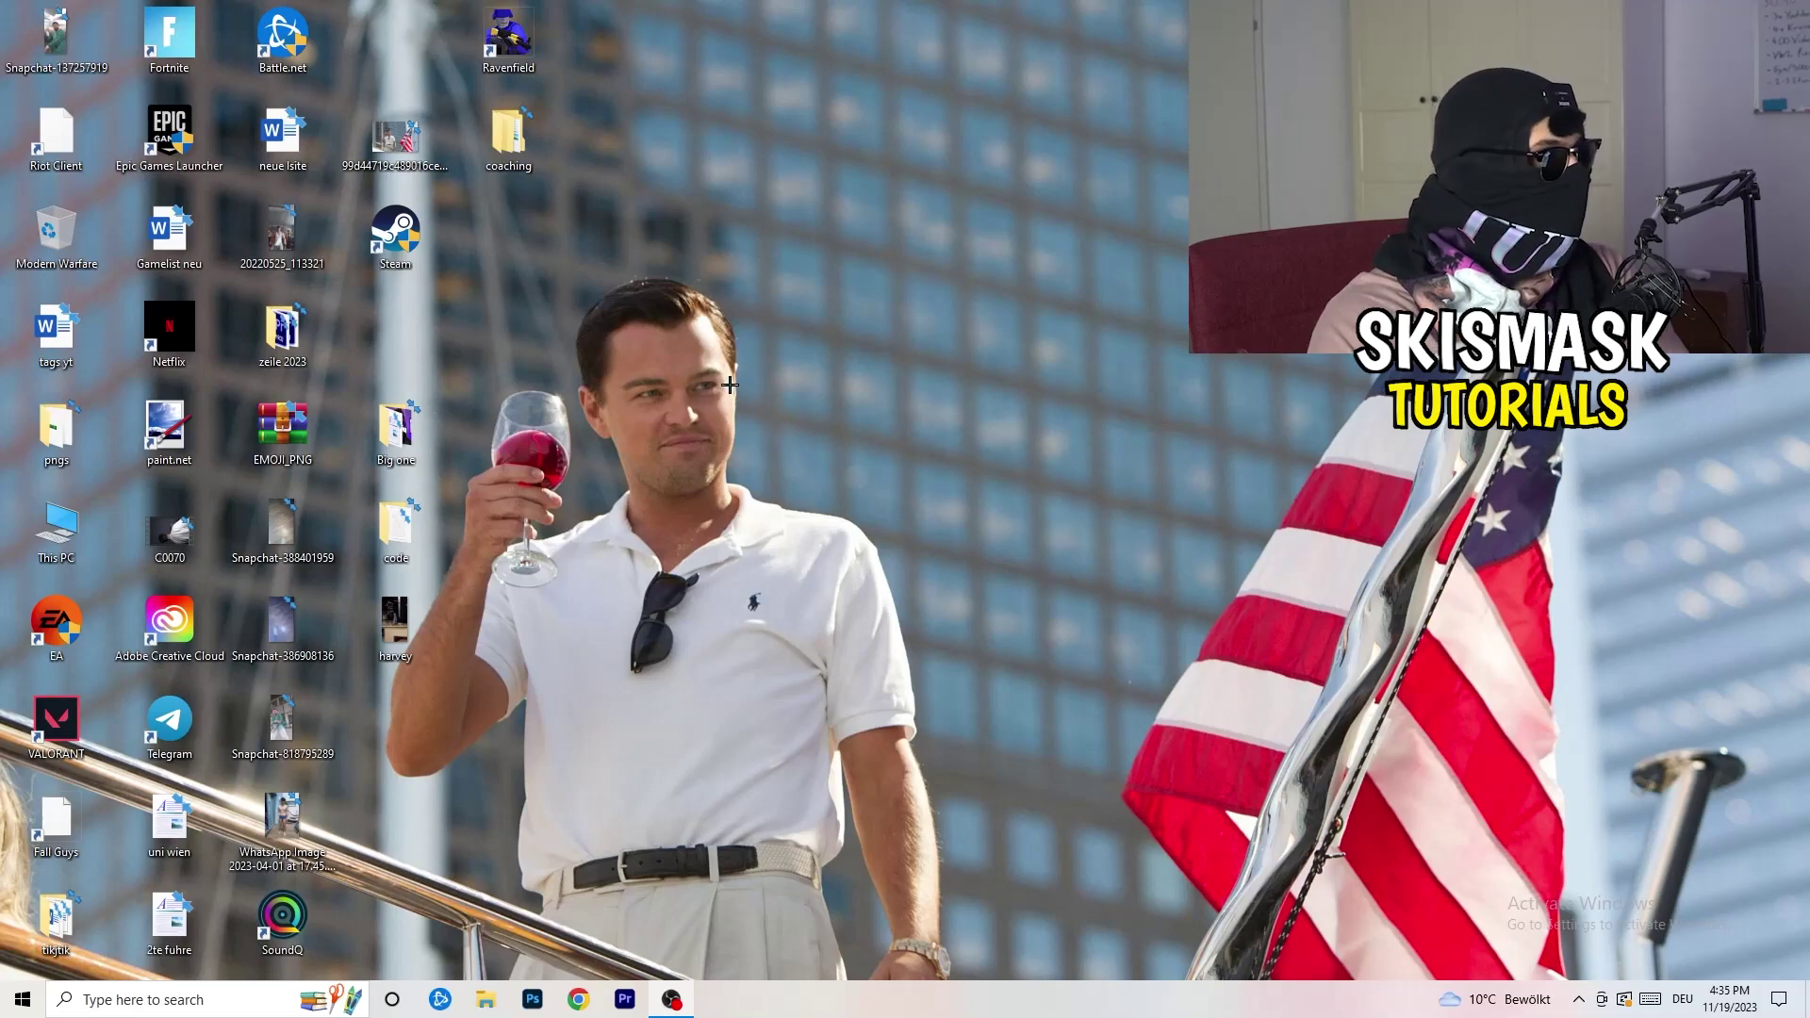
- Move the Steam shortcut mid-desktop and set Windows 8 compatibility mode with Run as administrator
left_click_drag(395, 237, 959, 384)
right_click(971, 330)
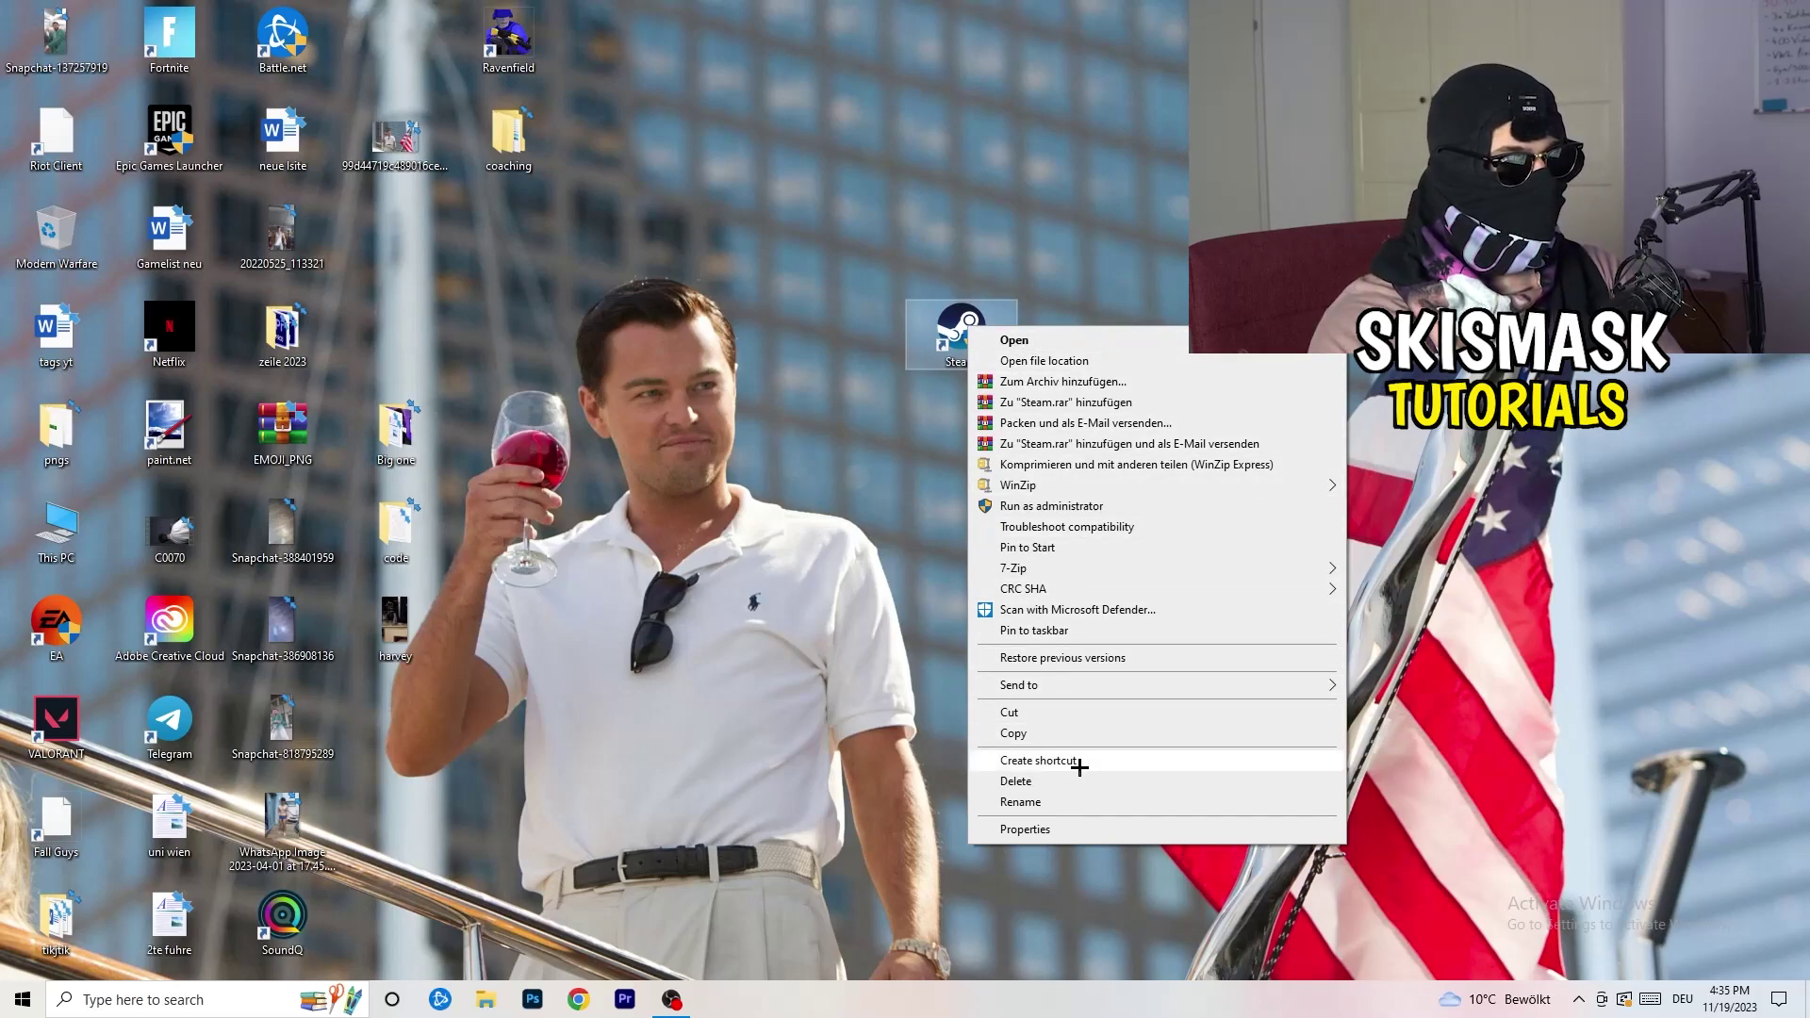
left_click(1089, 829)
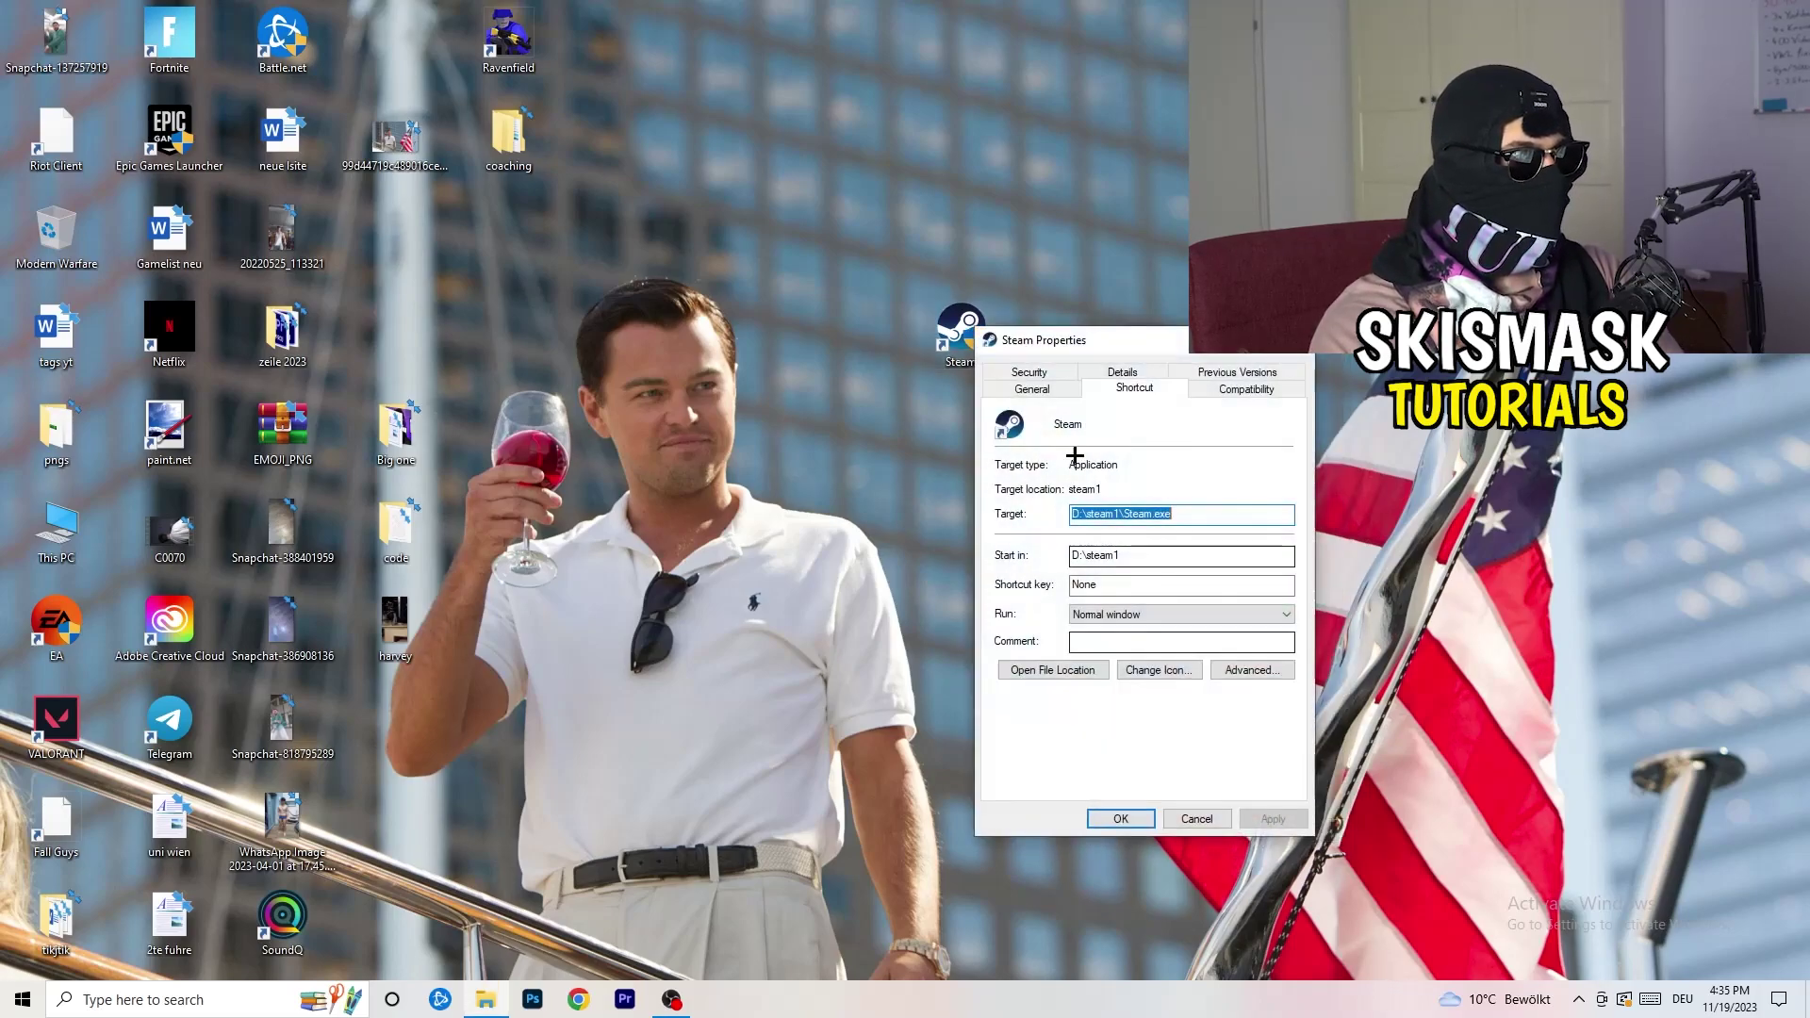
left_click_drag(1078, 354, 779, 178)
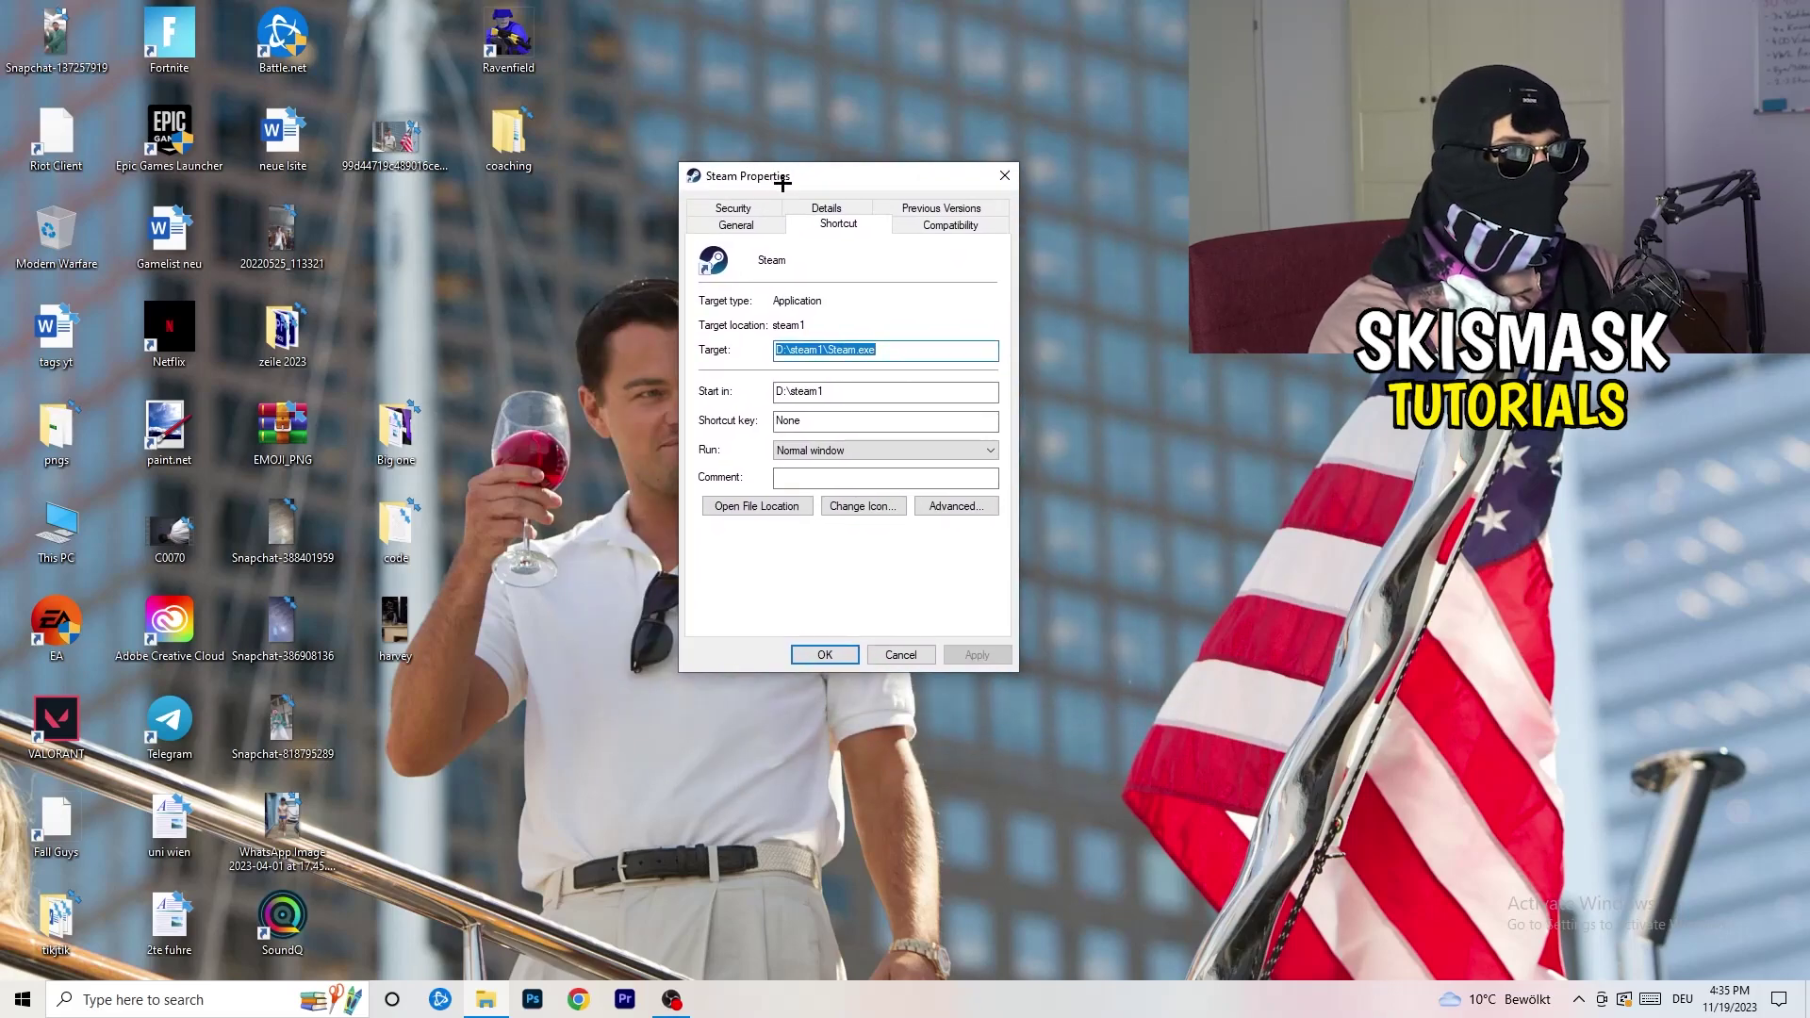
left_click(967, 226)
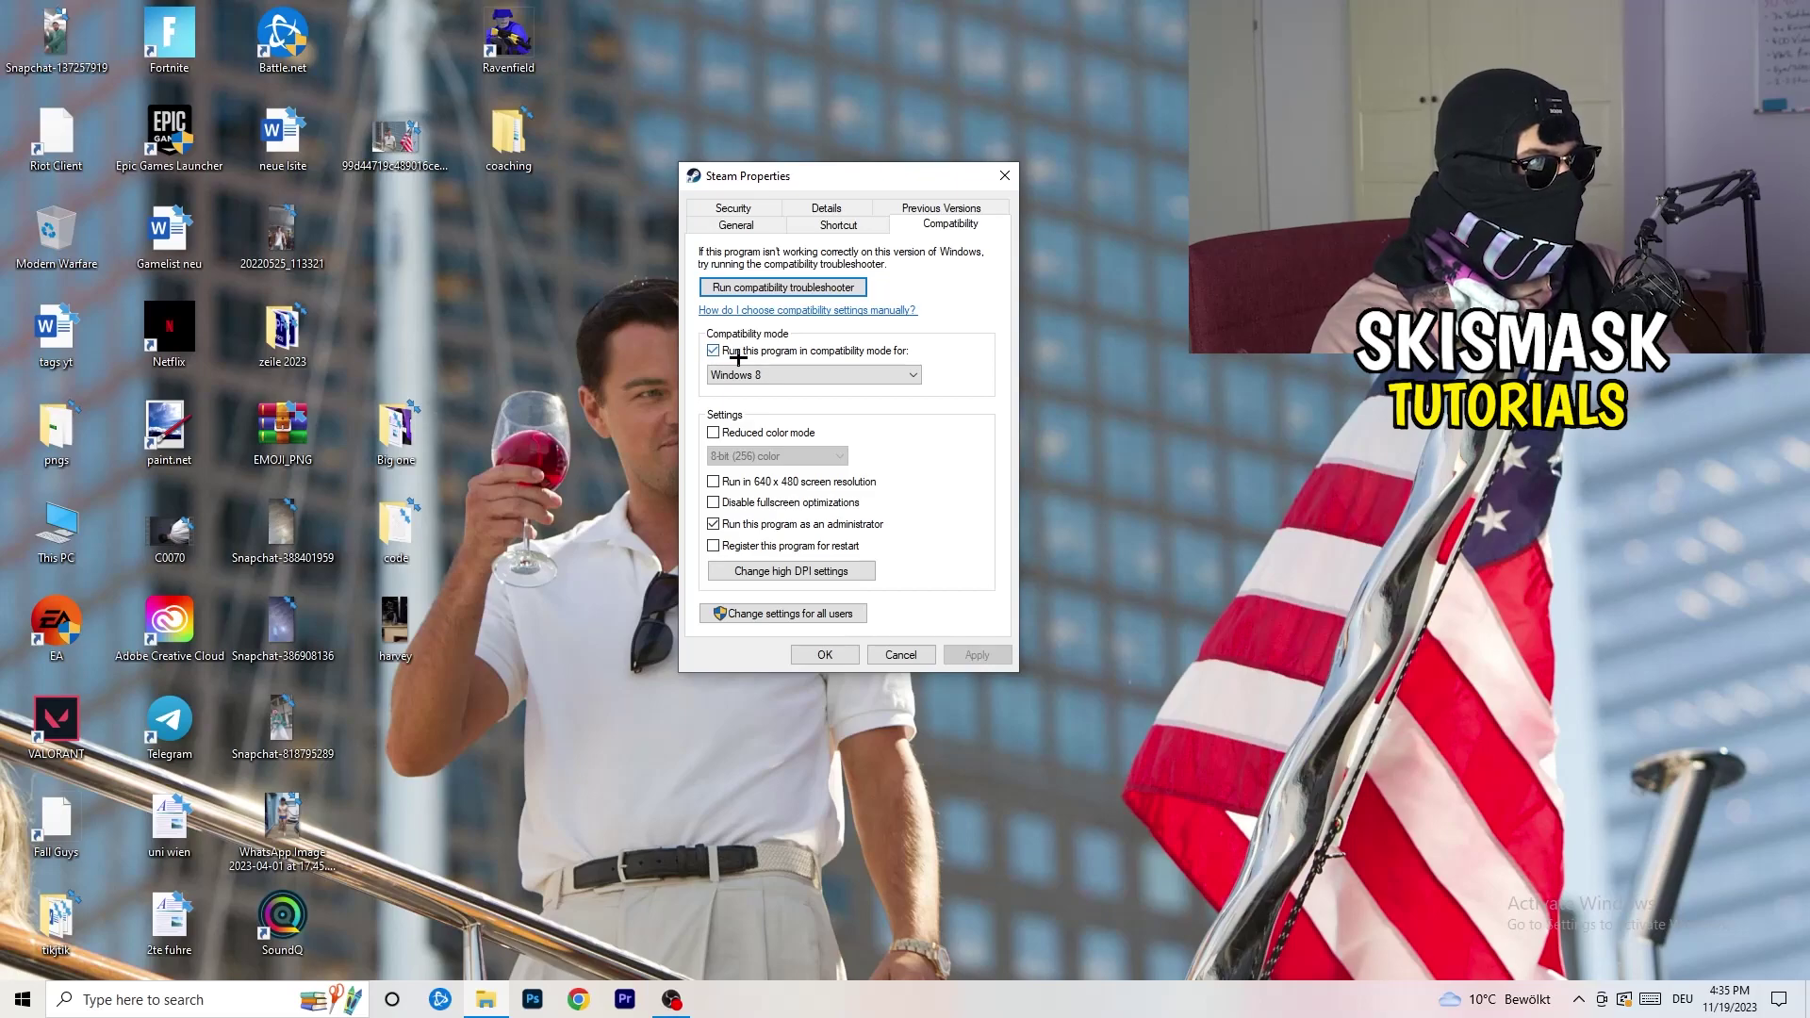
left_click(855, 372)
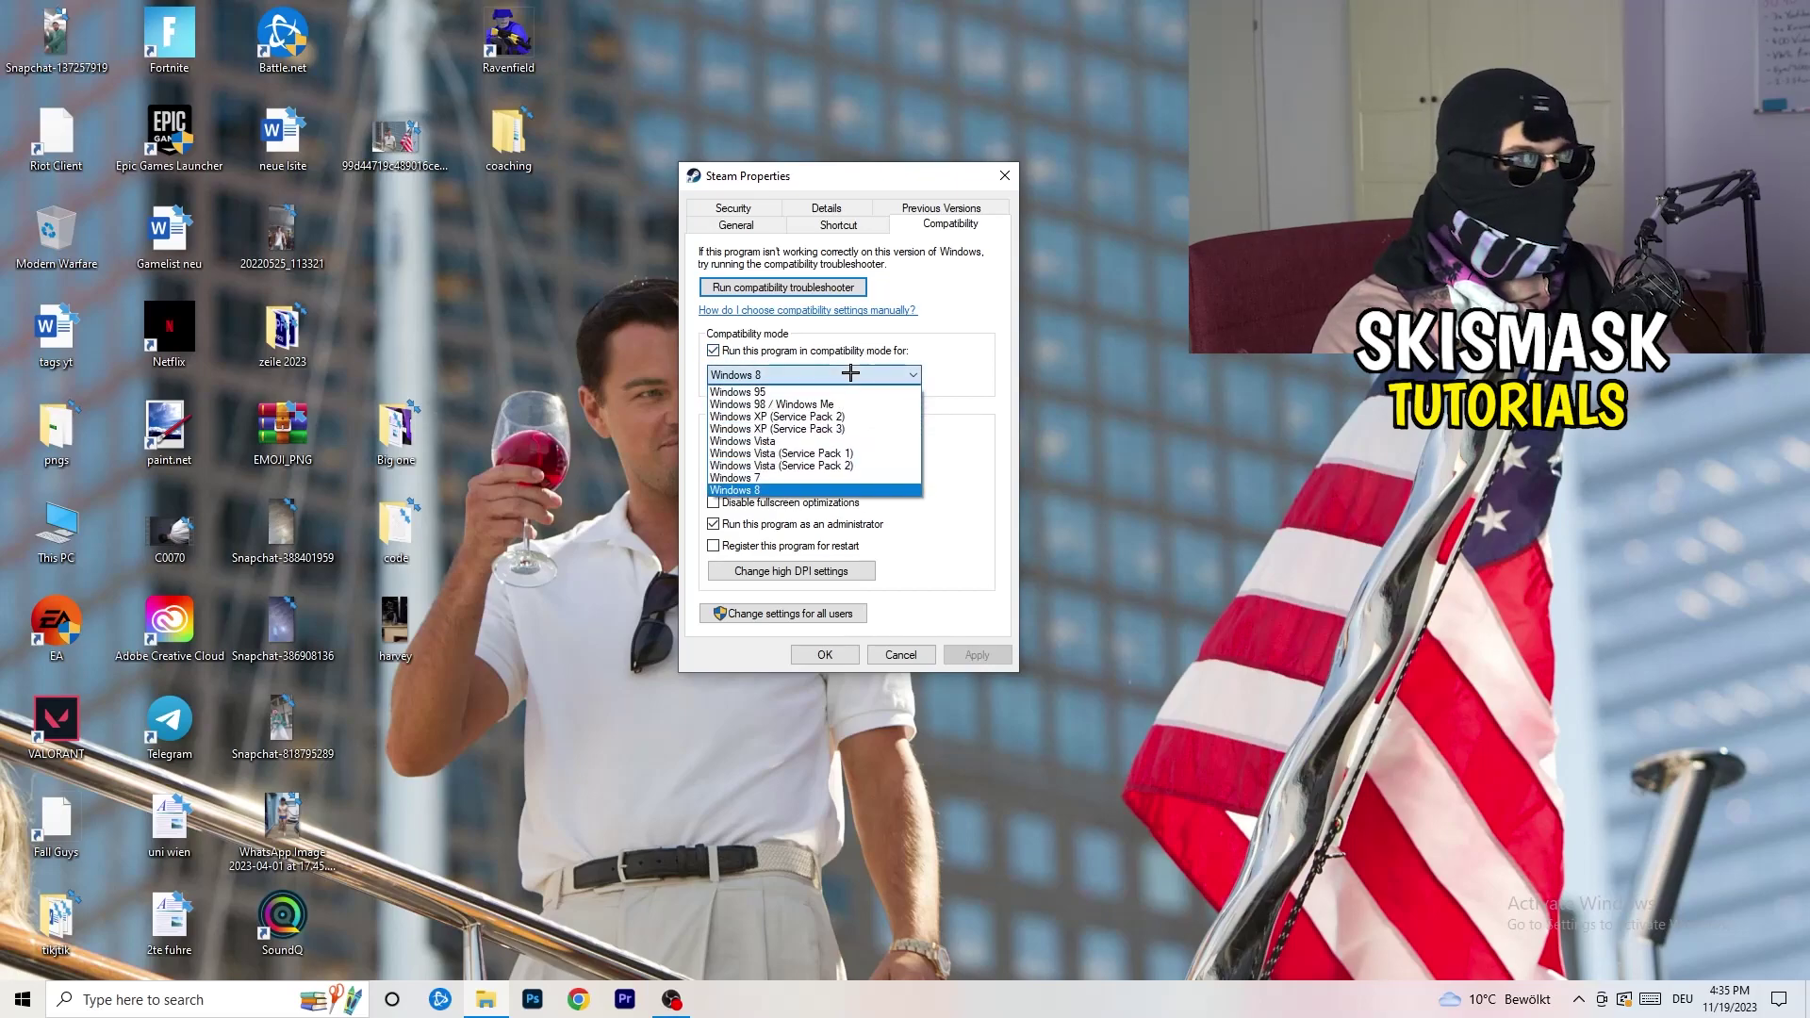
left_click(1005, 361)
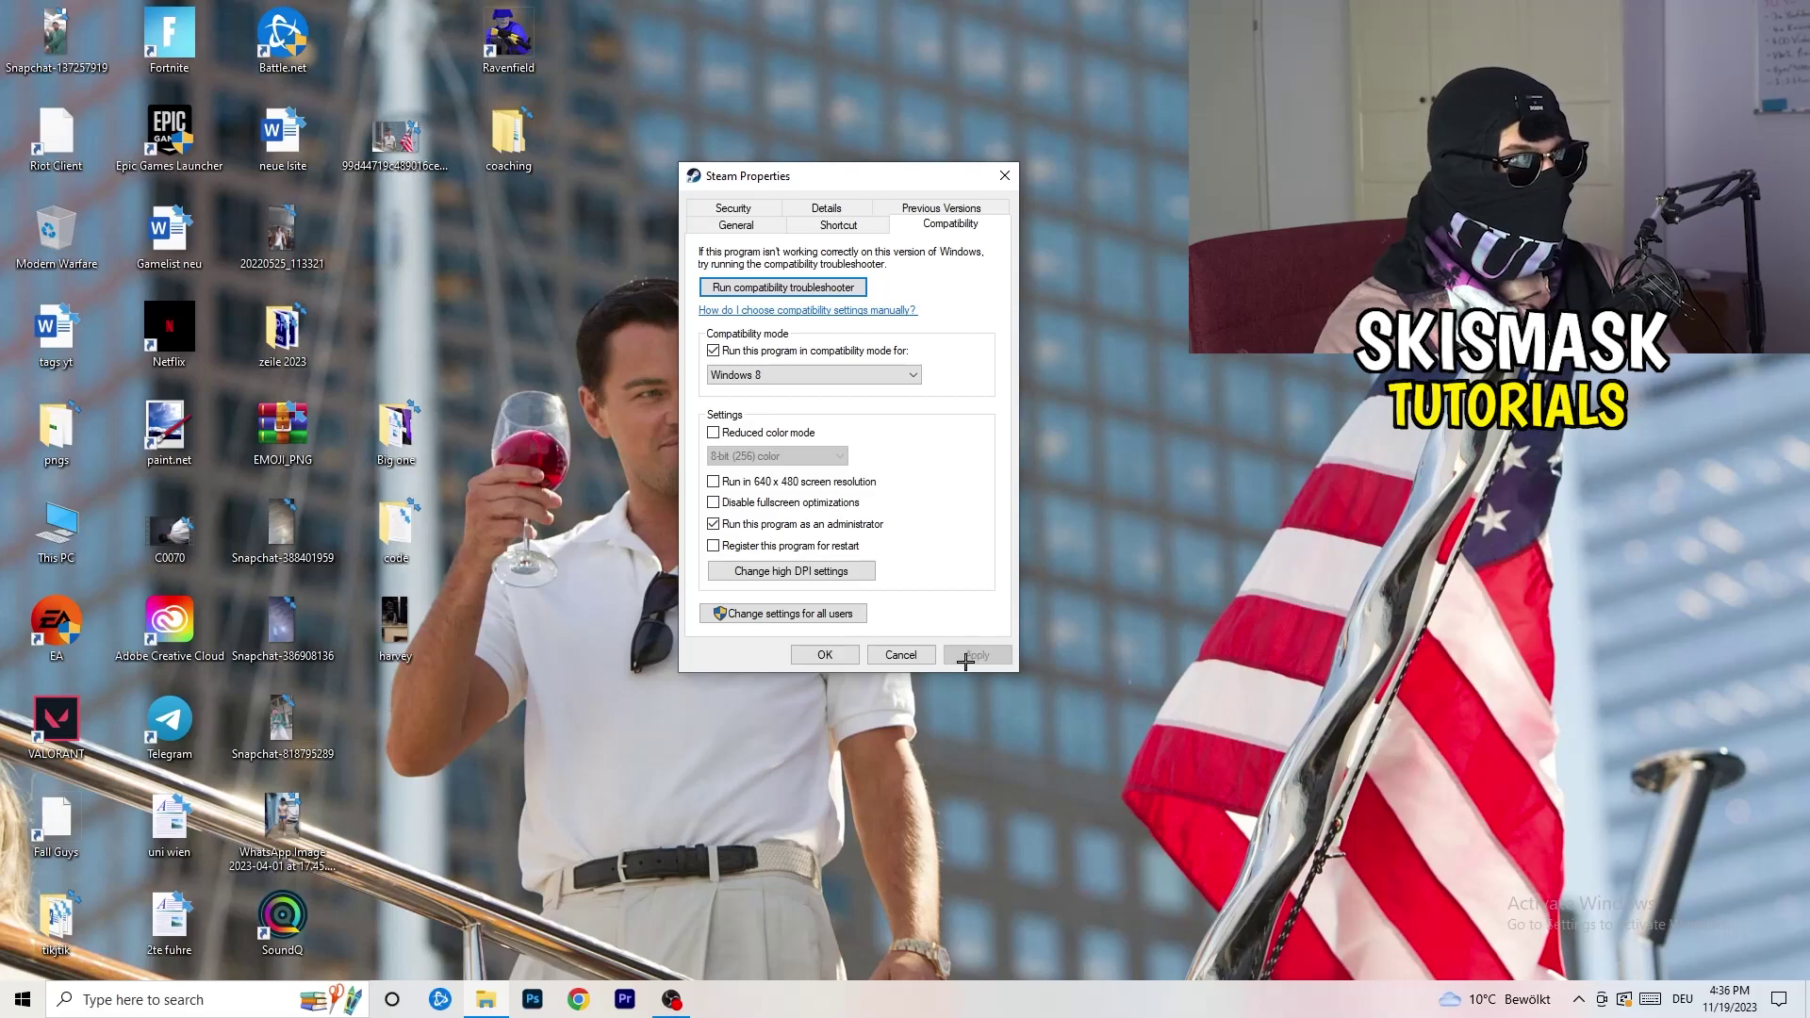
left_click(825, 654)
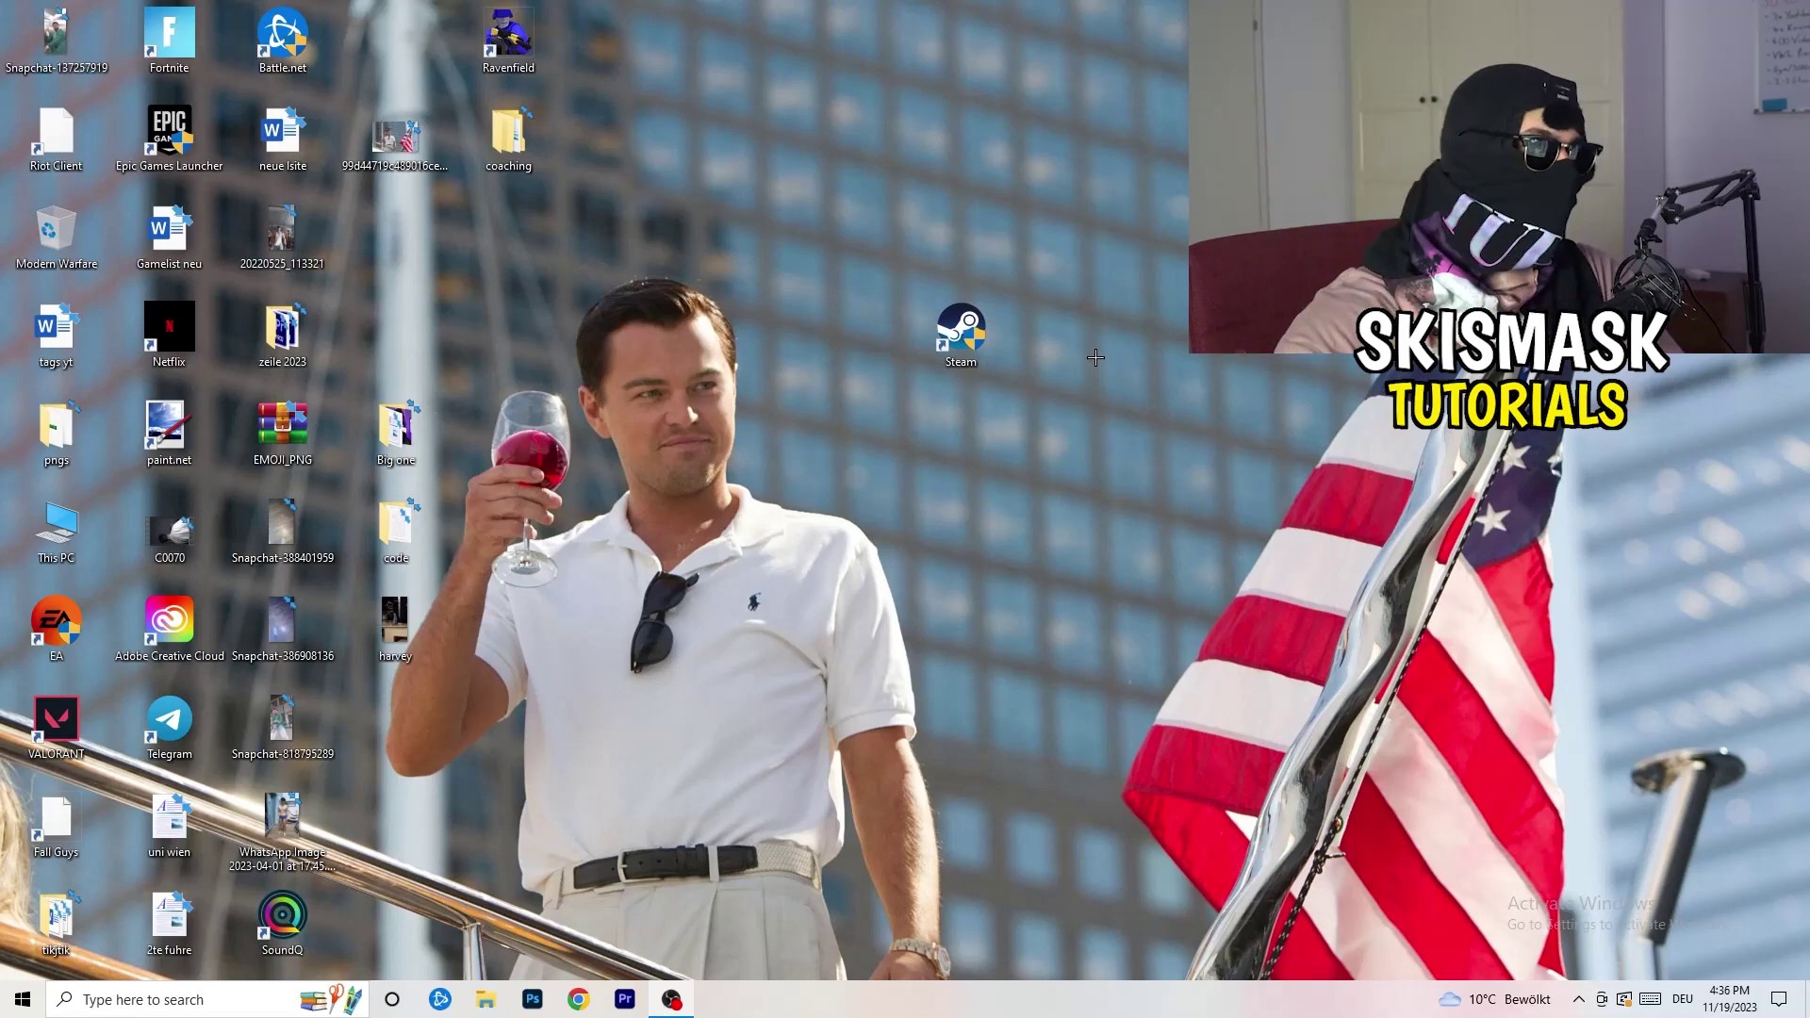
- Recheck Steam's compatibility settings unchanged and return its icon to the original column
left_click_drag(983, 352, 870, 351)
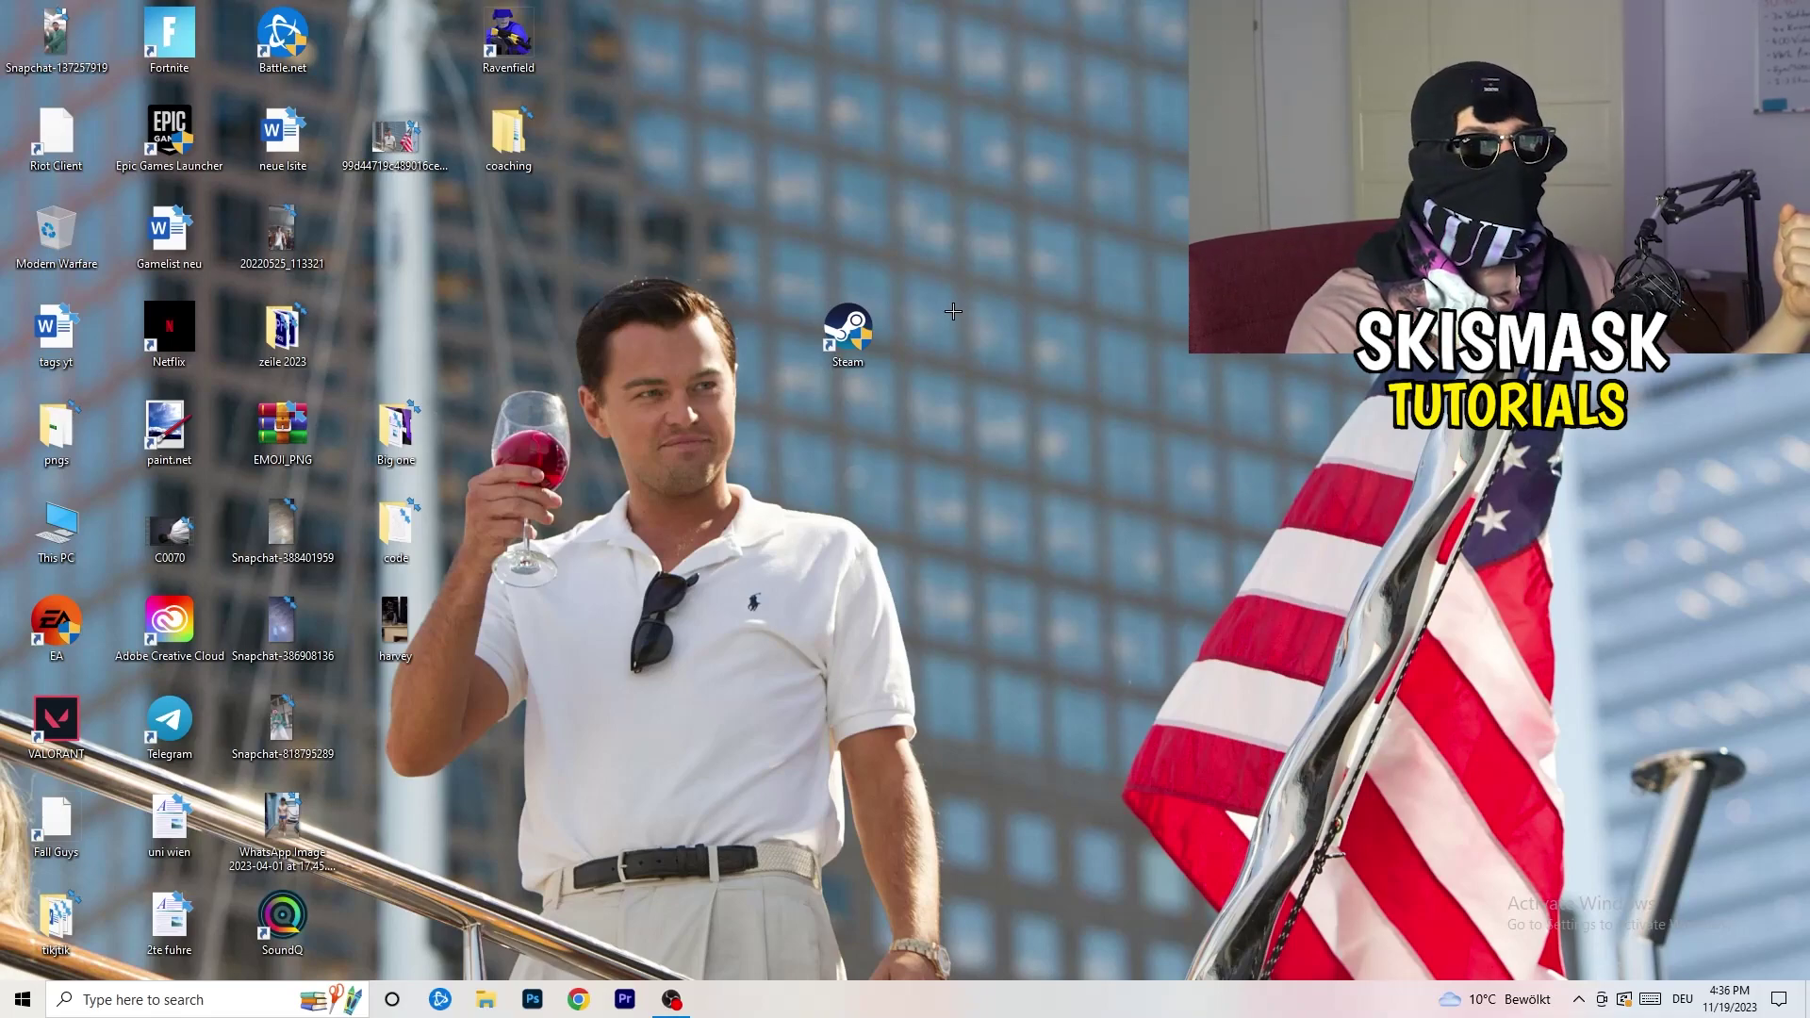
left_click_drag(869, 333, 652, 322)
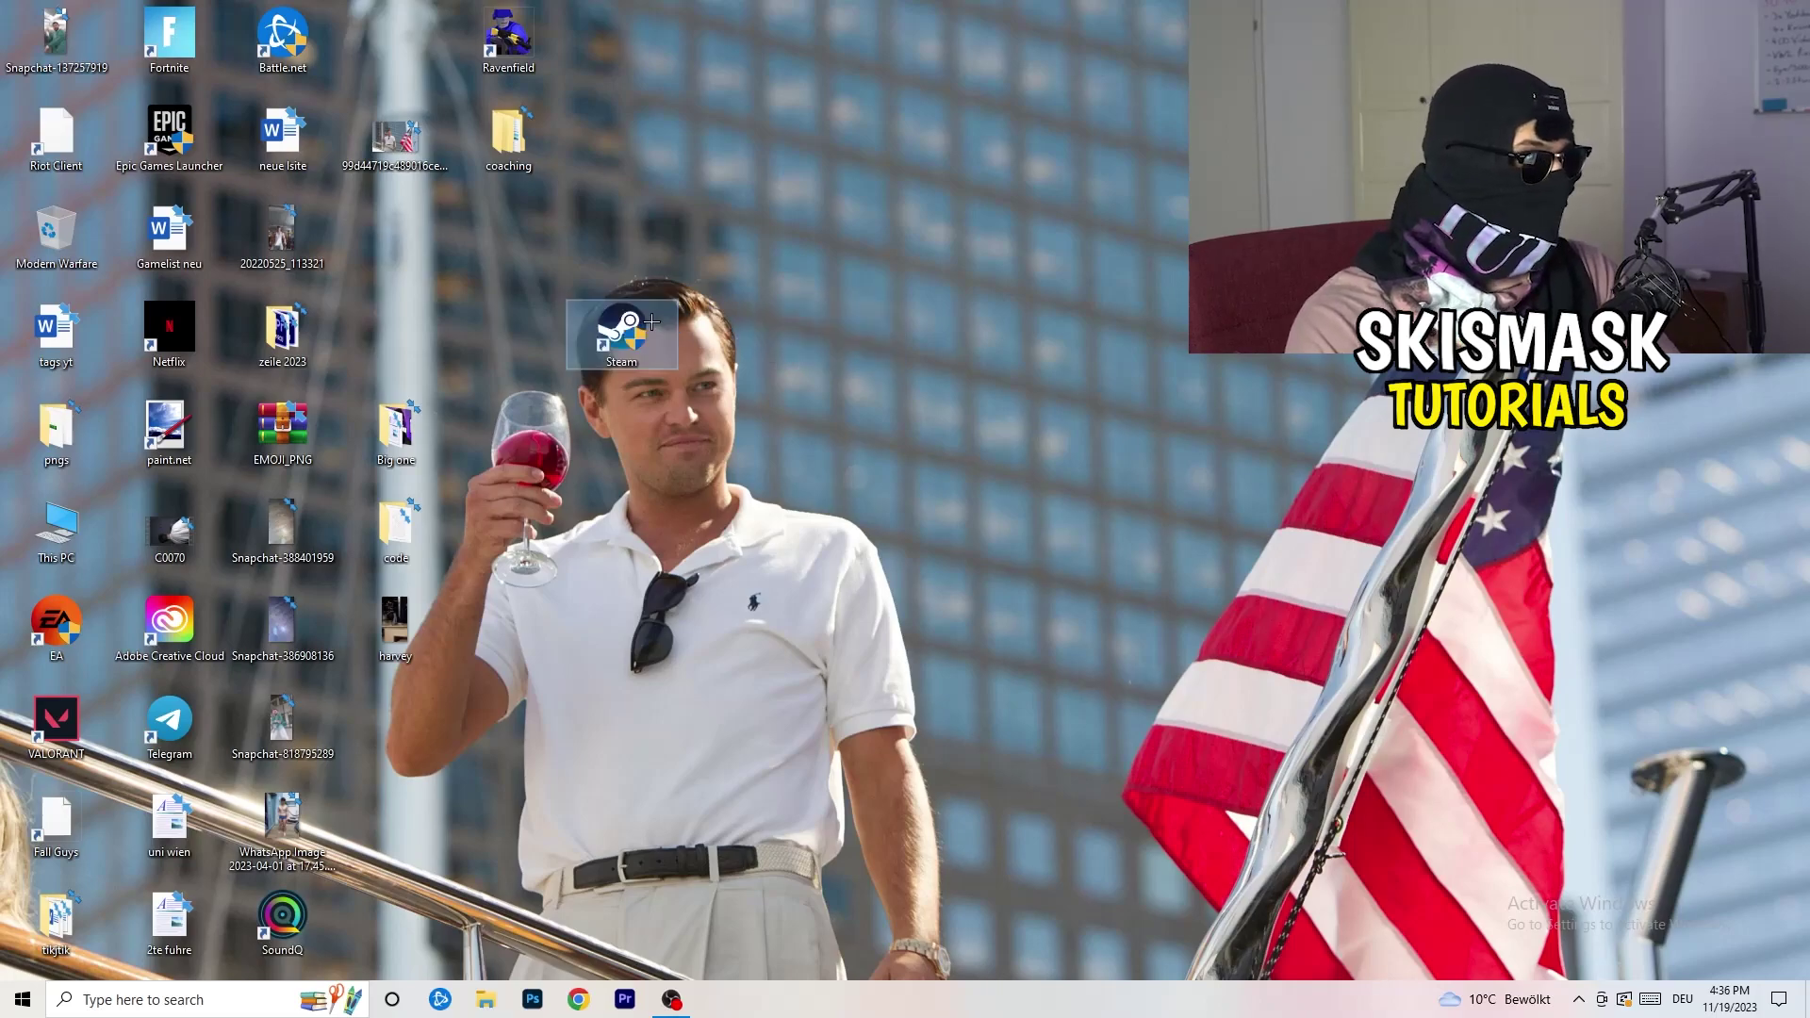
right_click(625, 326)
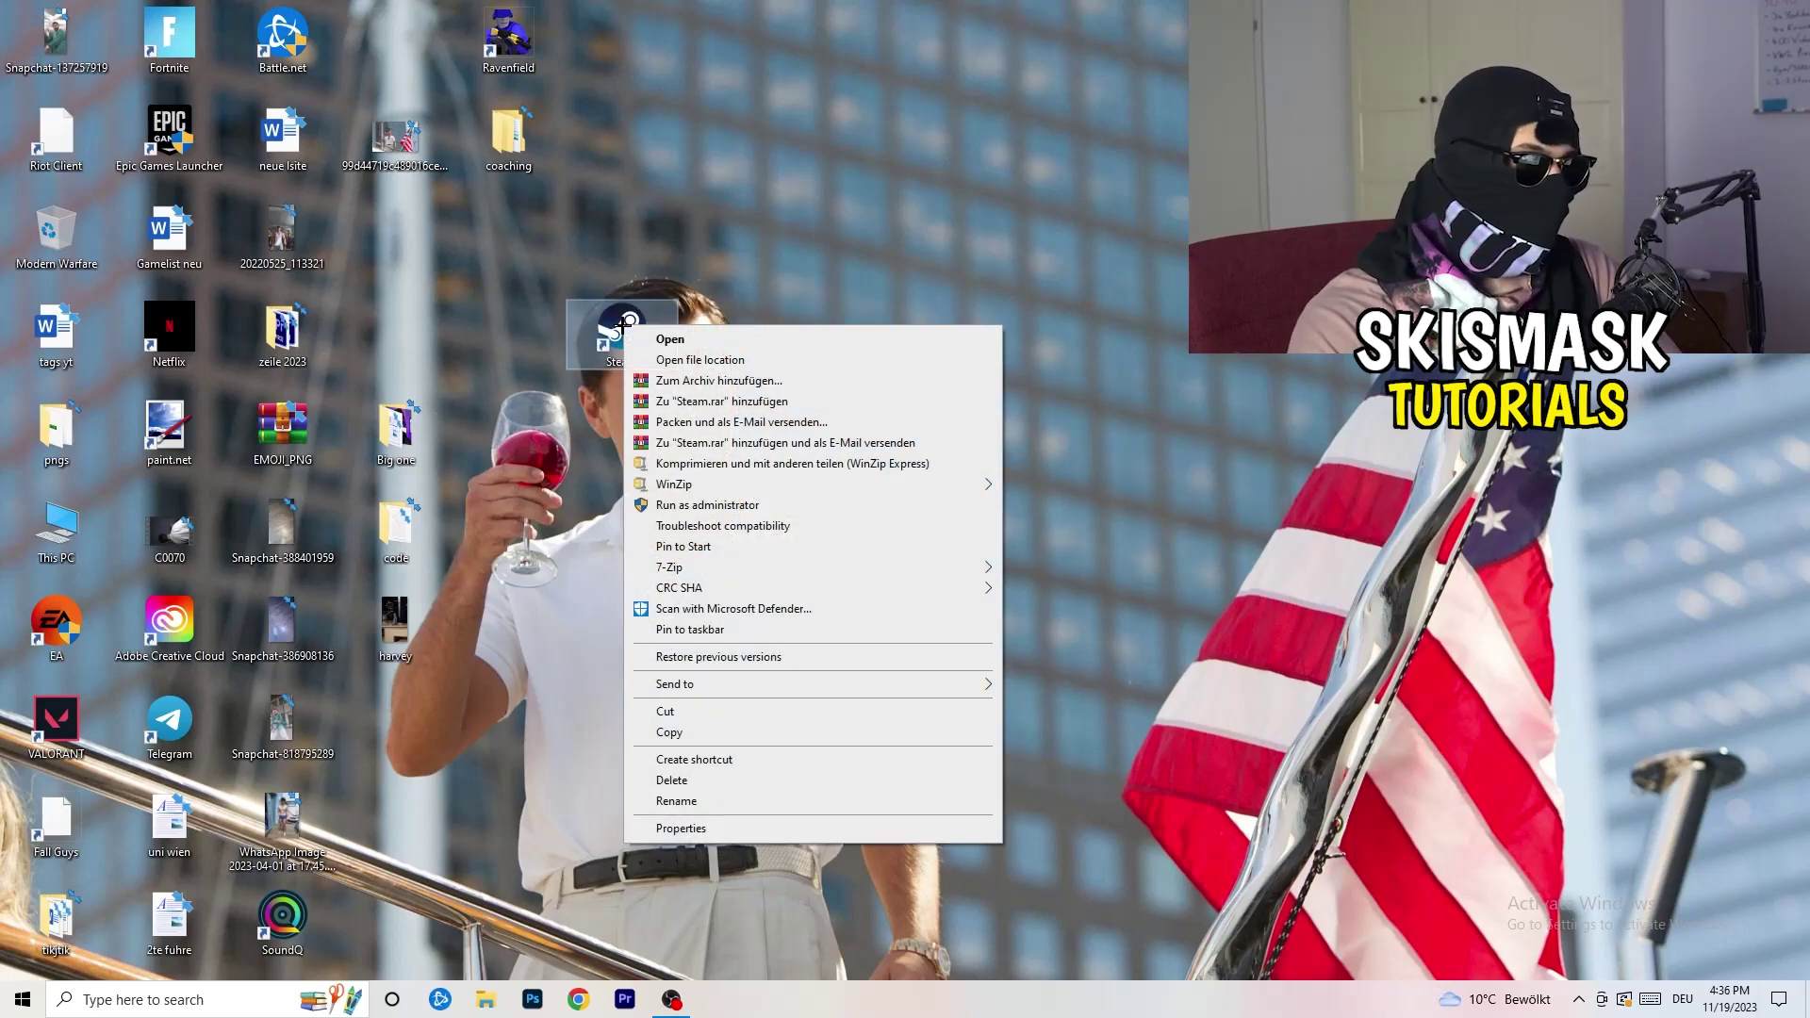
left_click(681, 828)
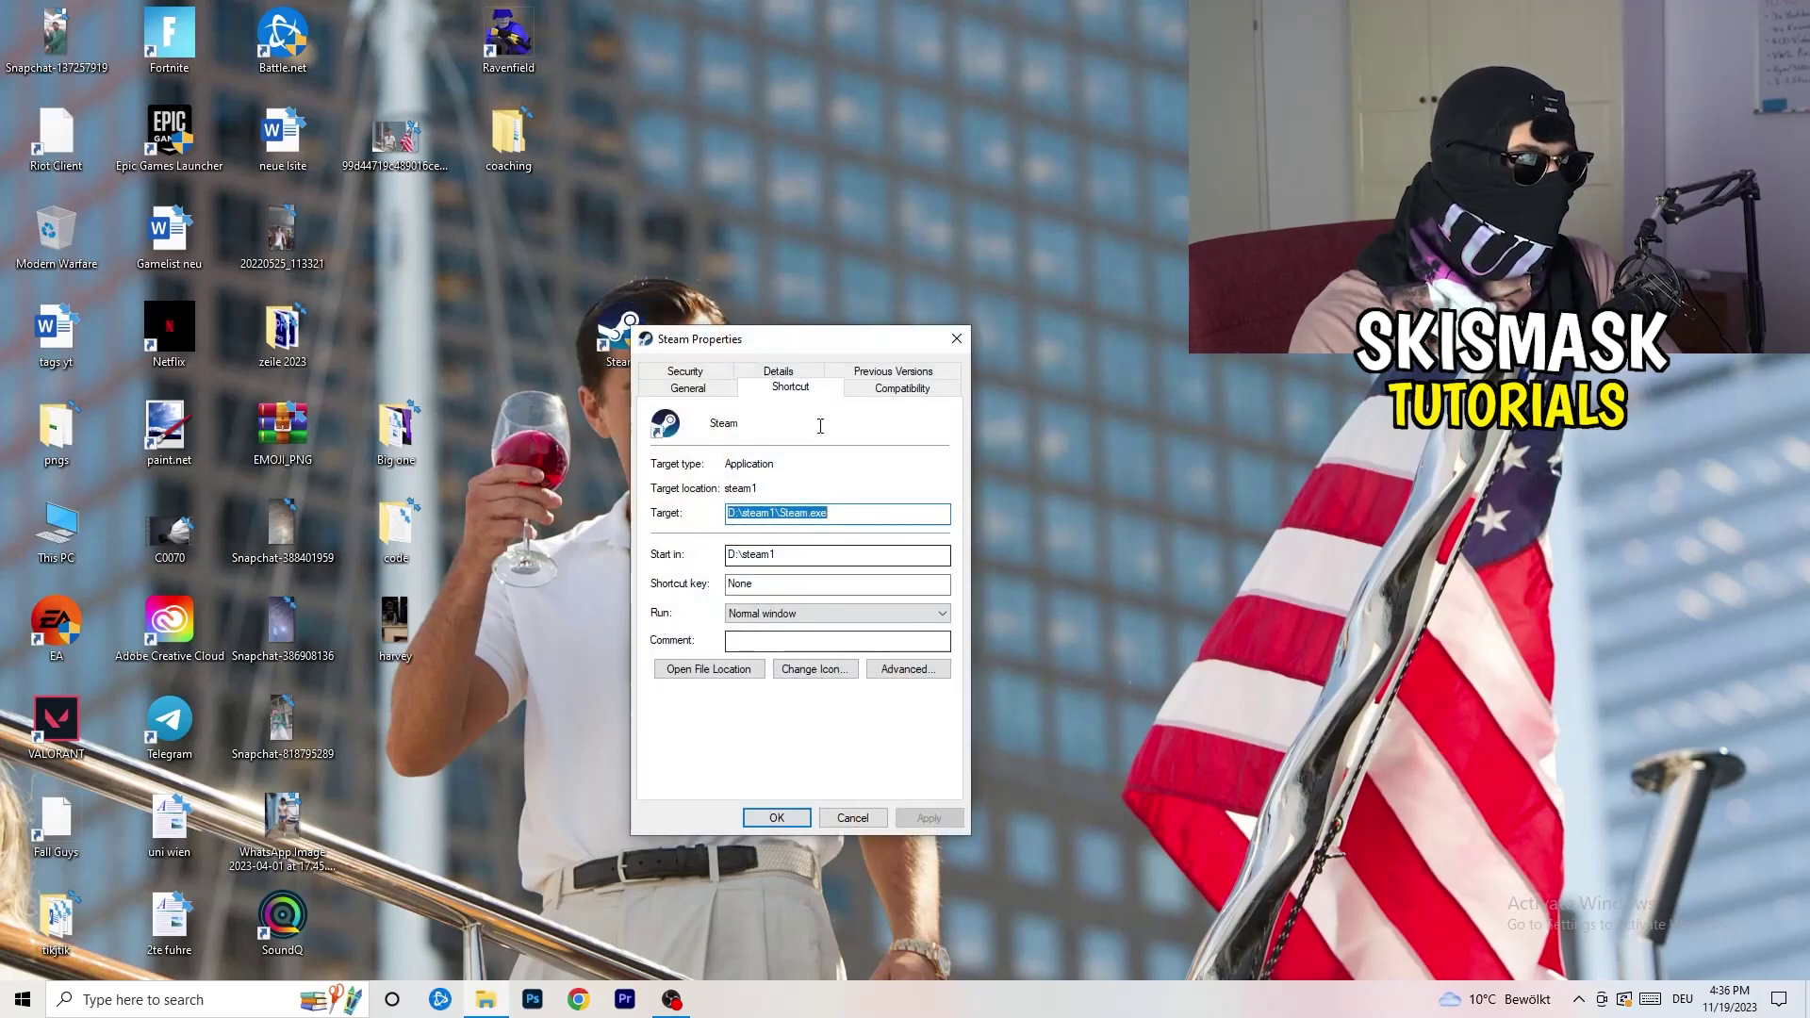
left_click(895, 382)
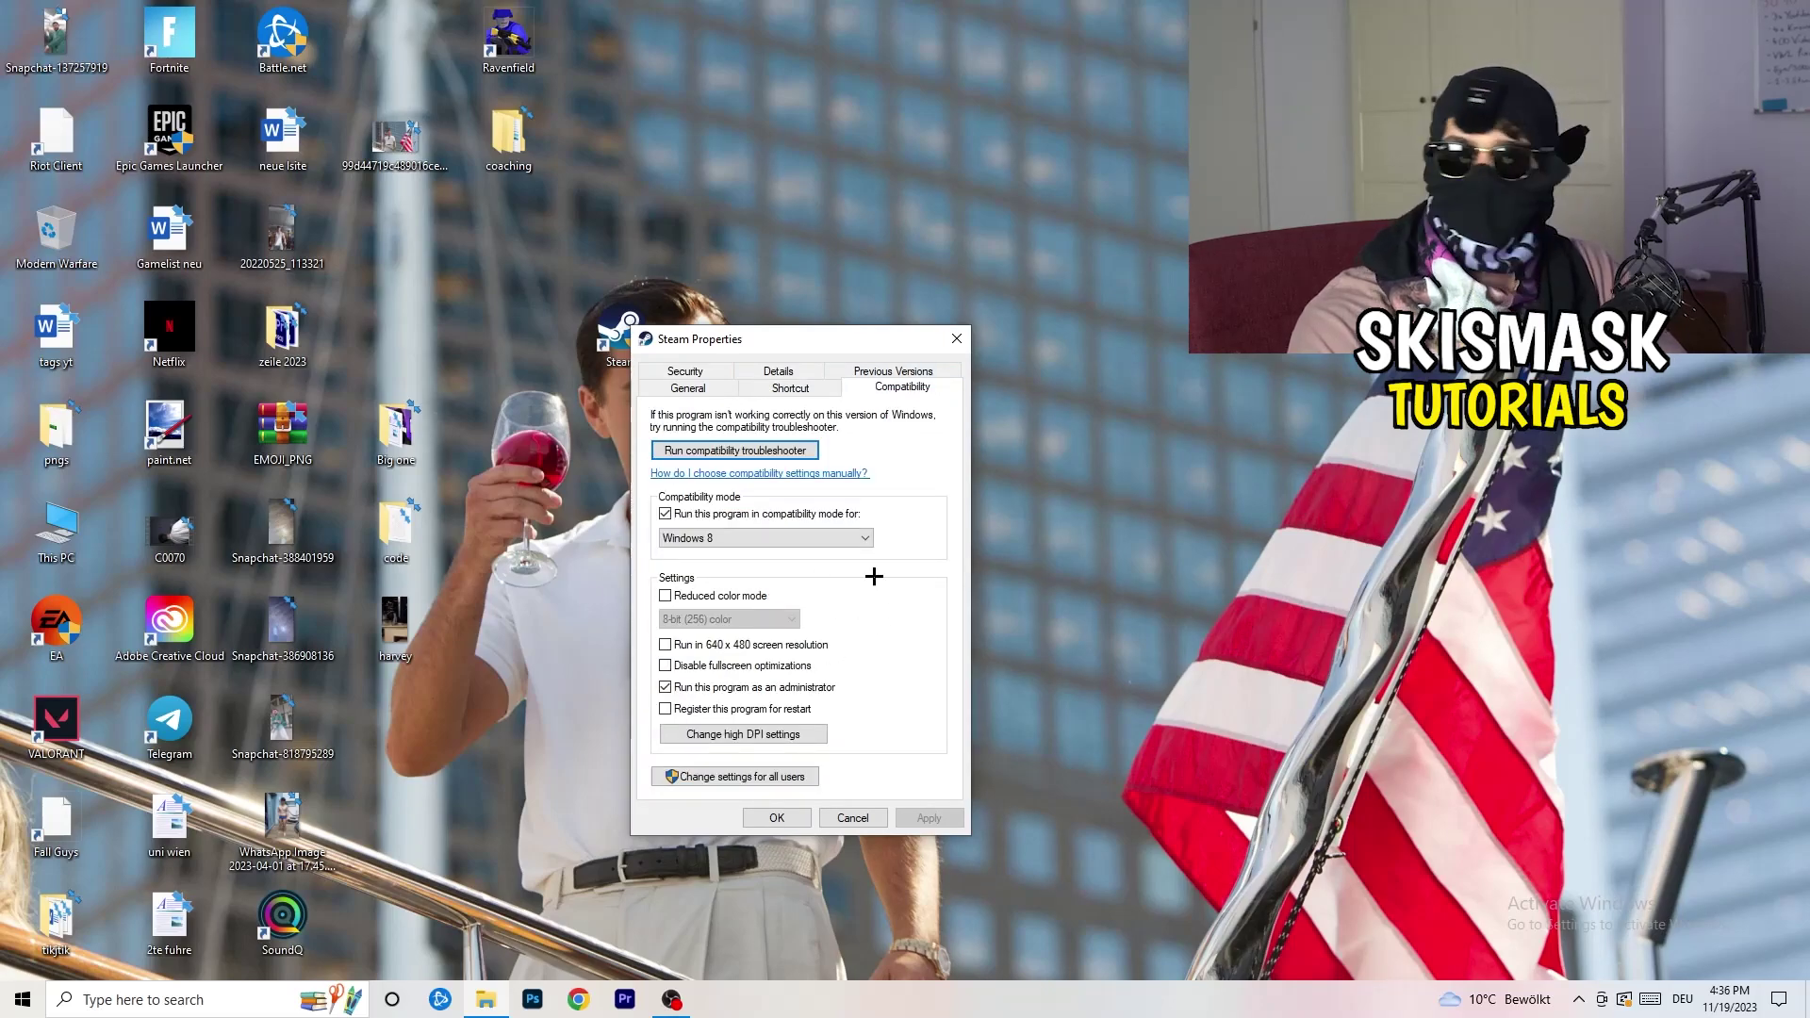
left_click(957, 339)
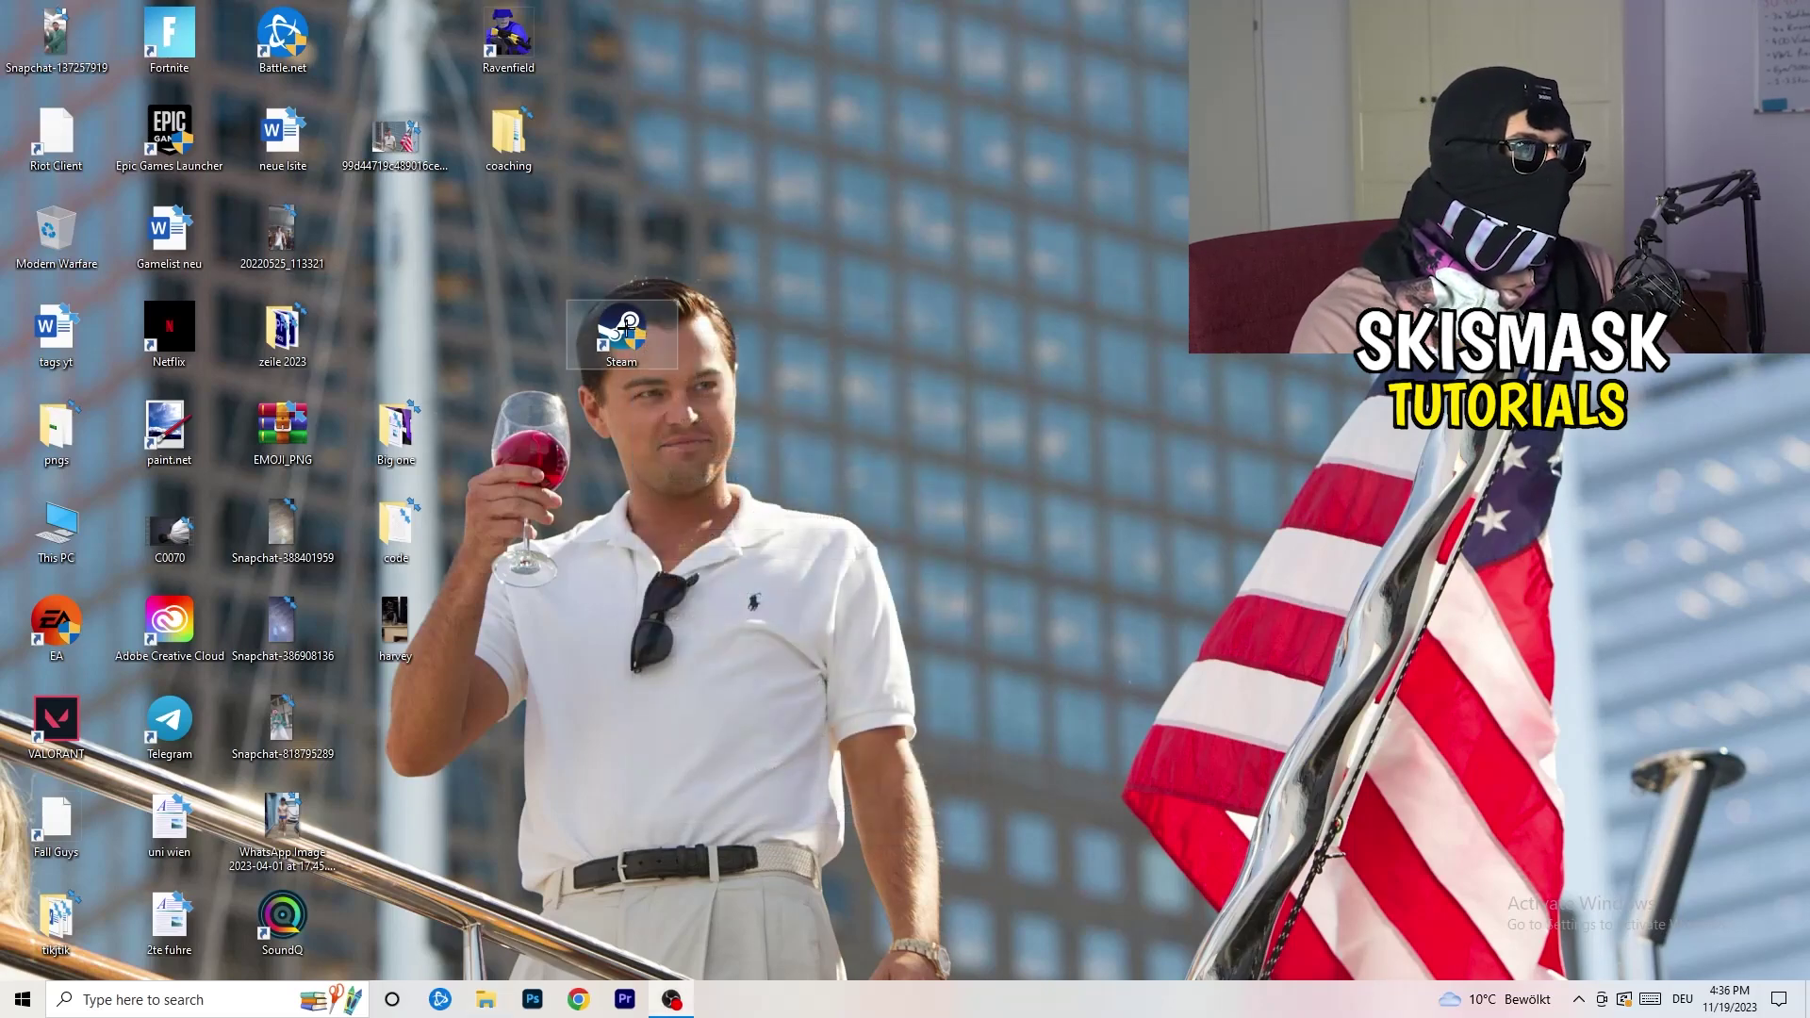
left_click_drag(396, 230, 396, 231)
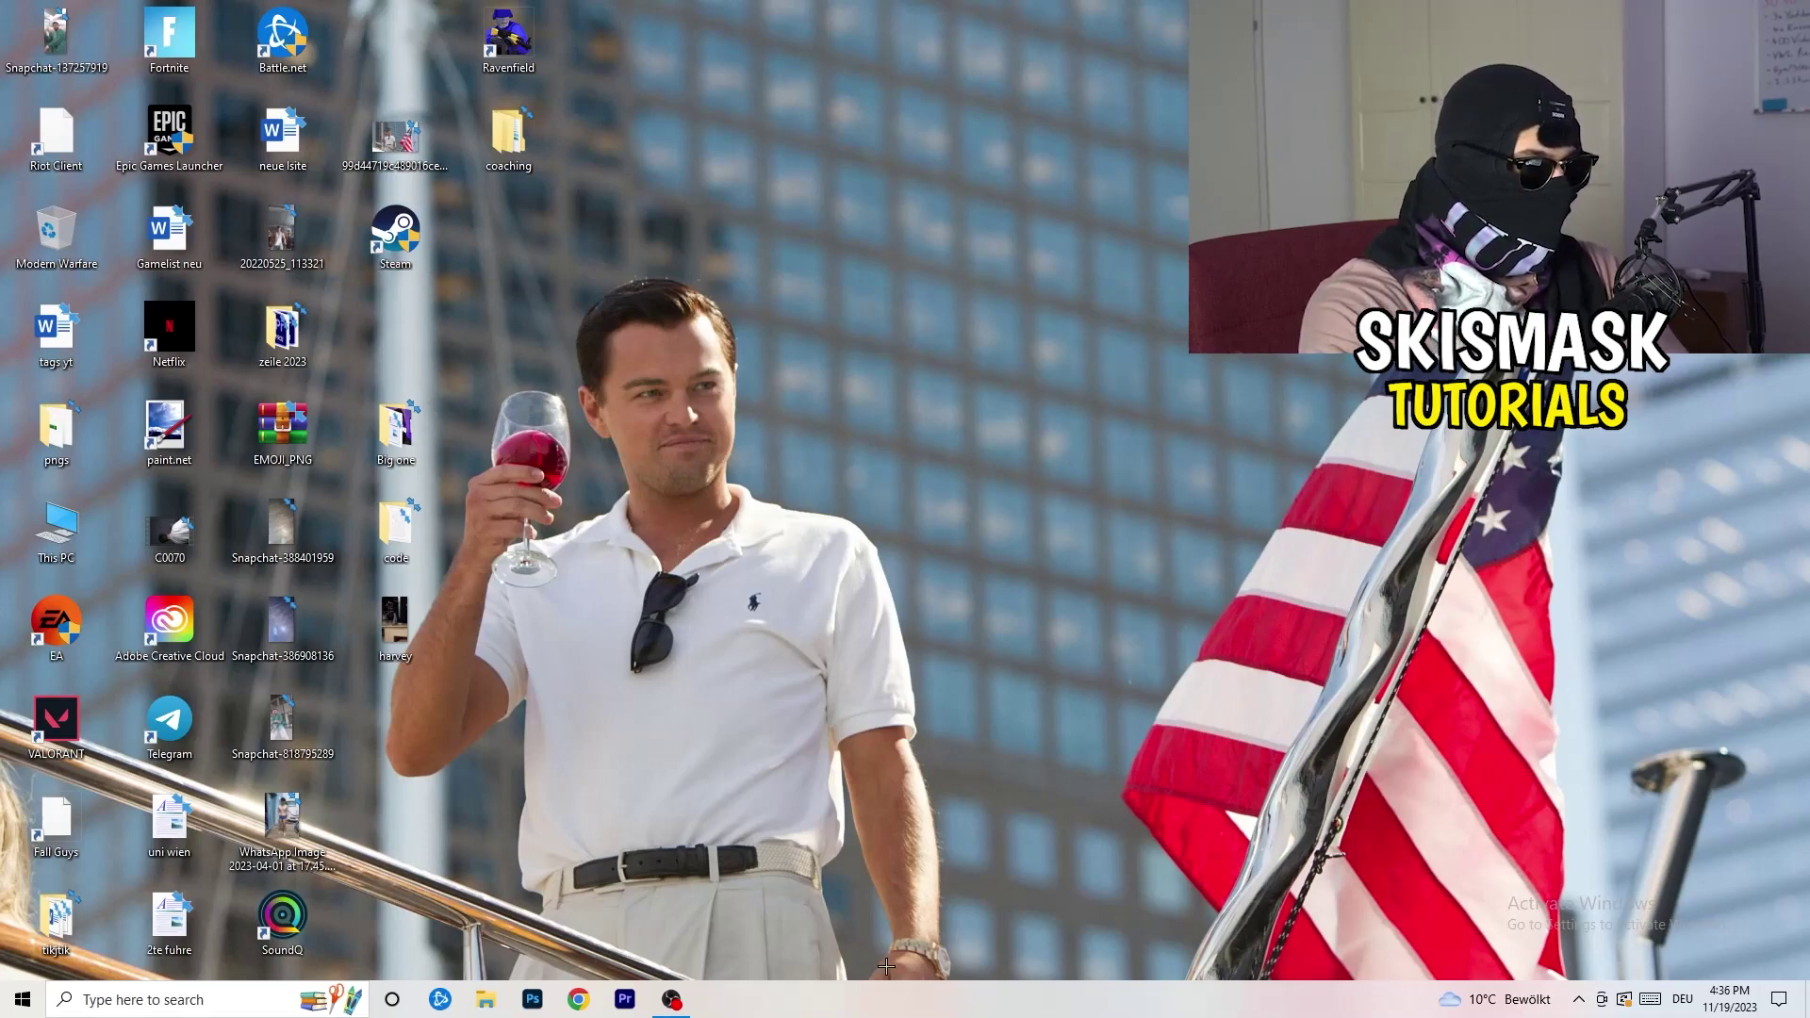
left_click_drag(900, 993, 966, 1002)
- Open Task Manager from the taskbar menu, maximize it, and show the Details list
right_click(966, 1002)
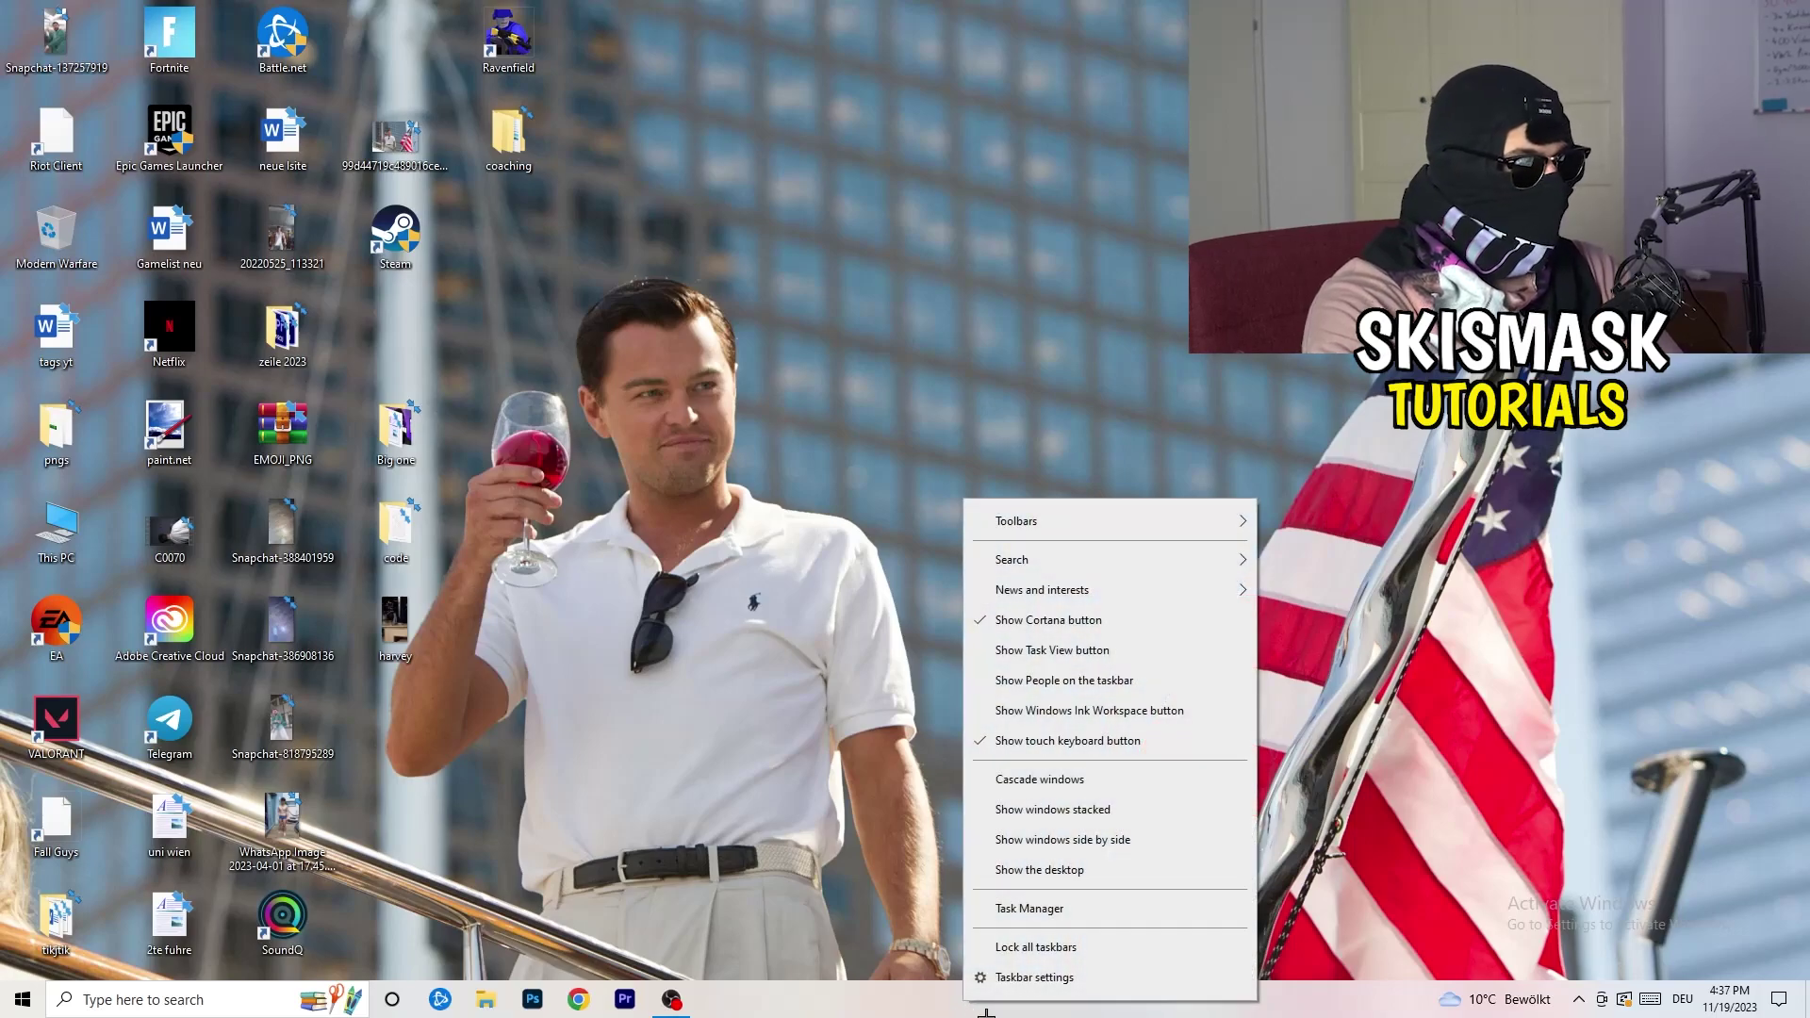
left_click(1030, 909)
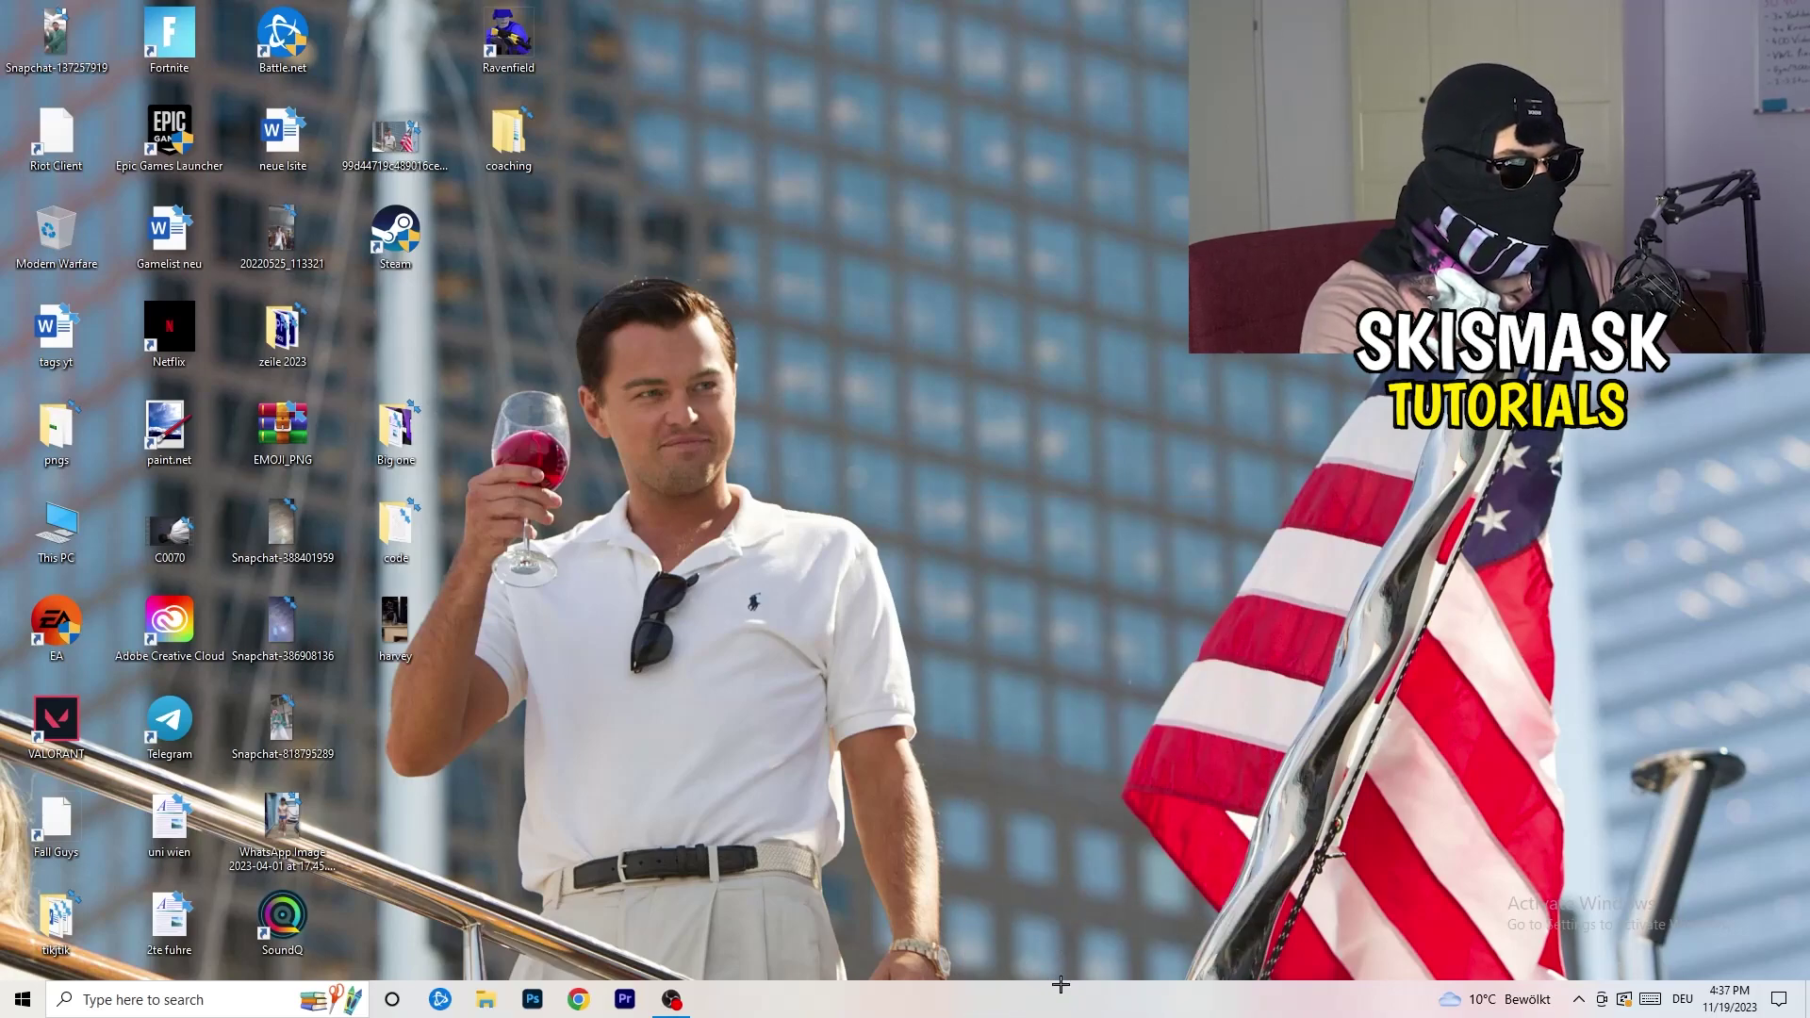
left_click(1056, 42)
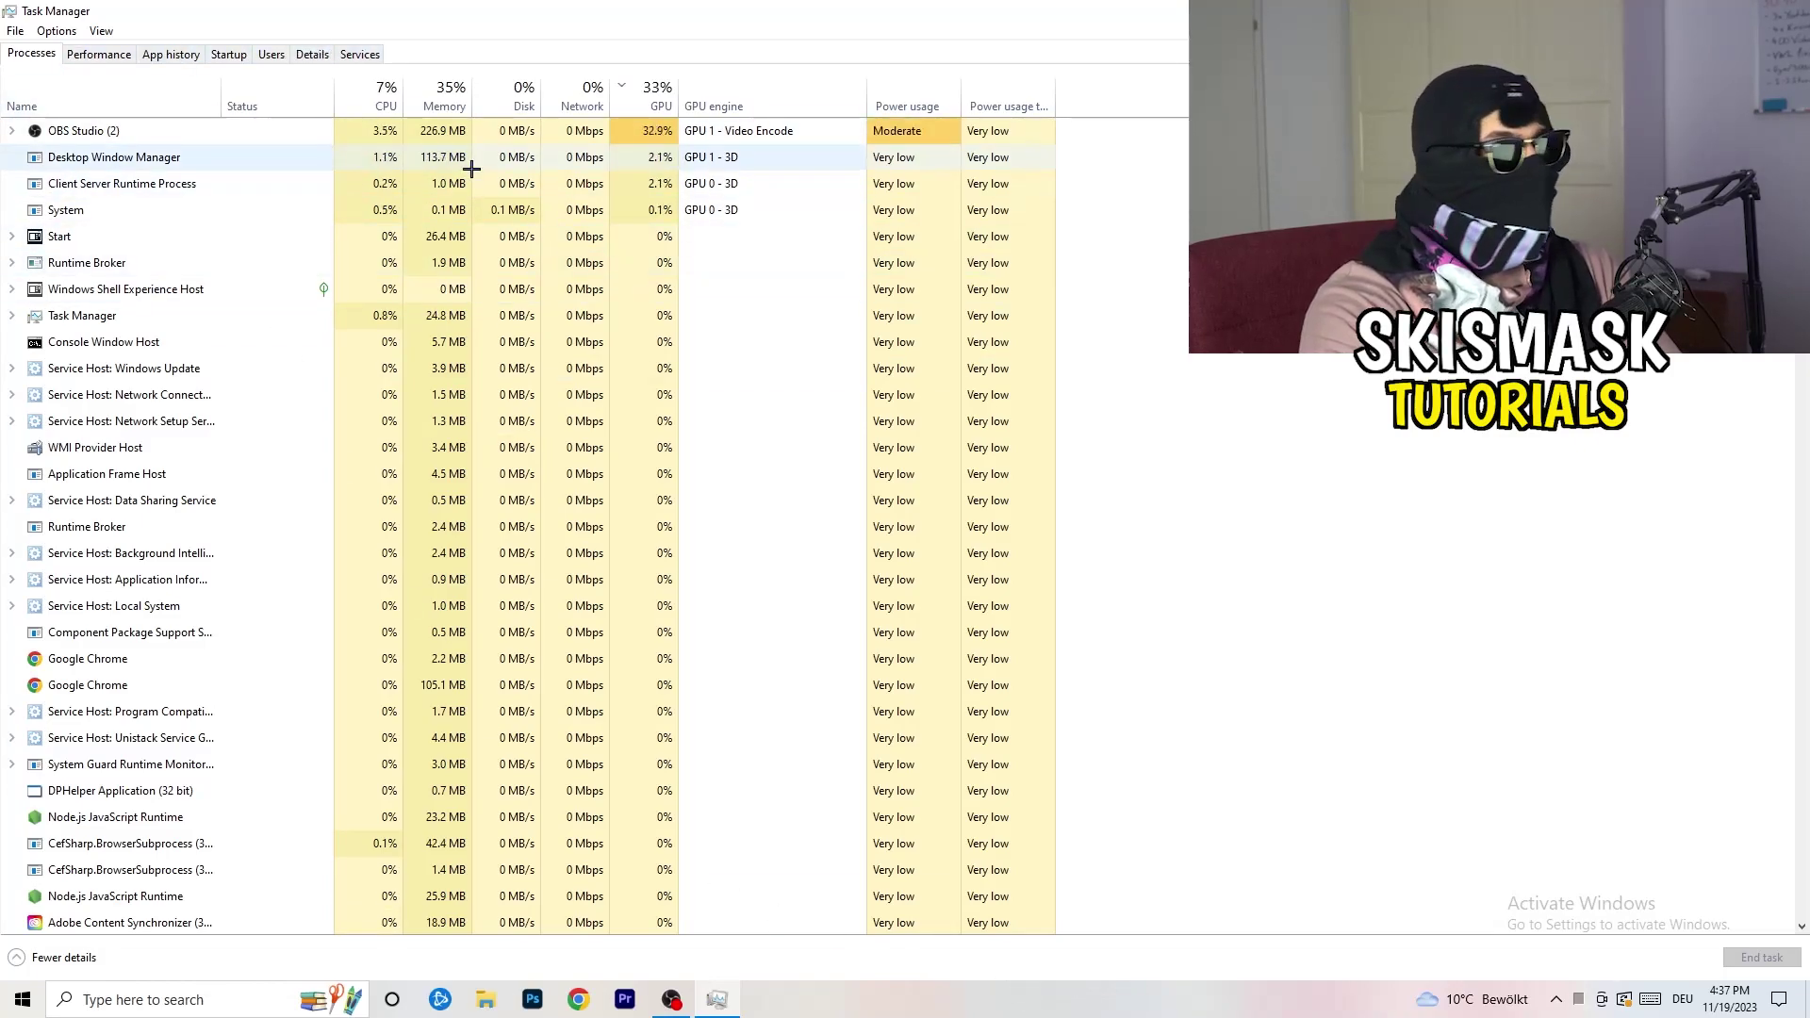
left_click(314, 55)
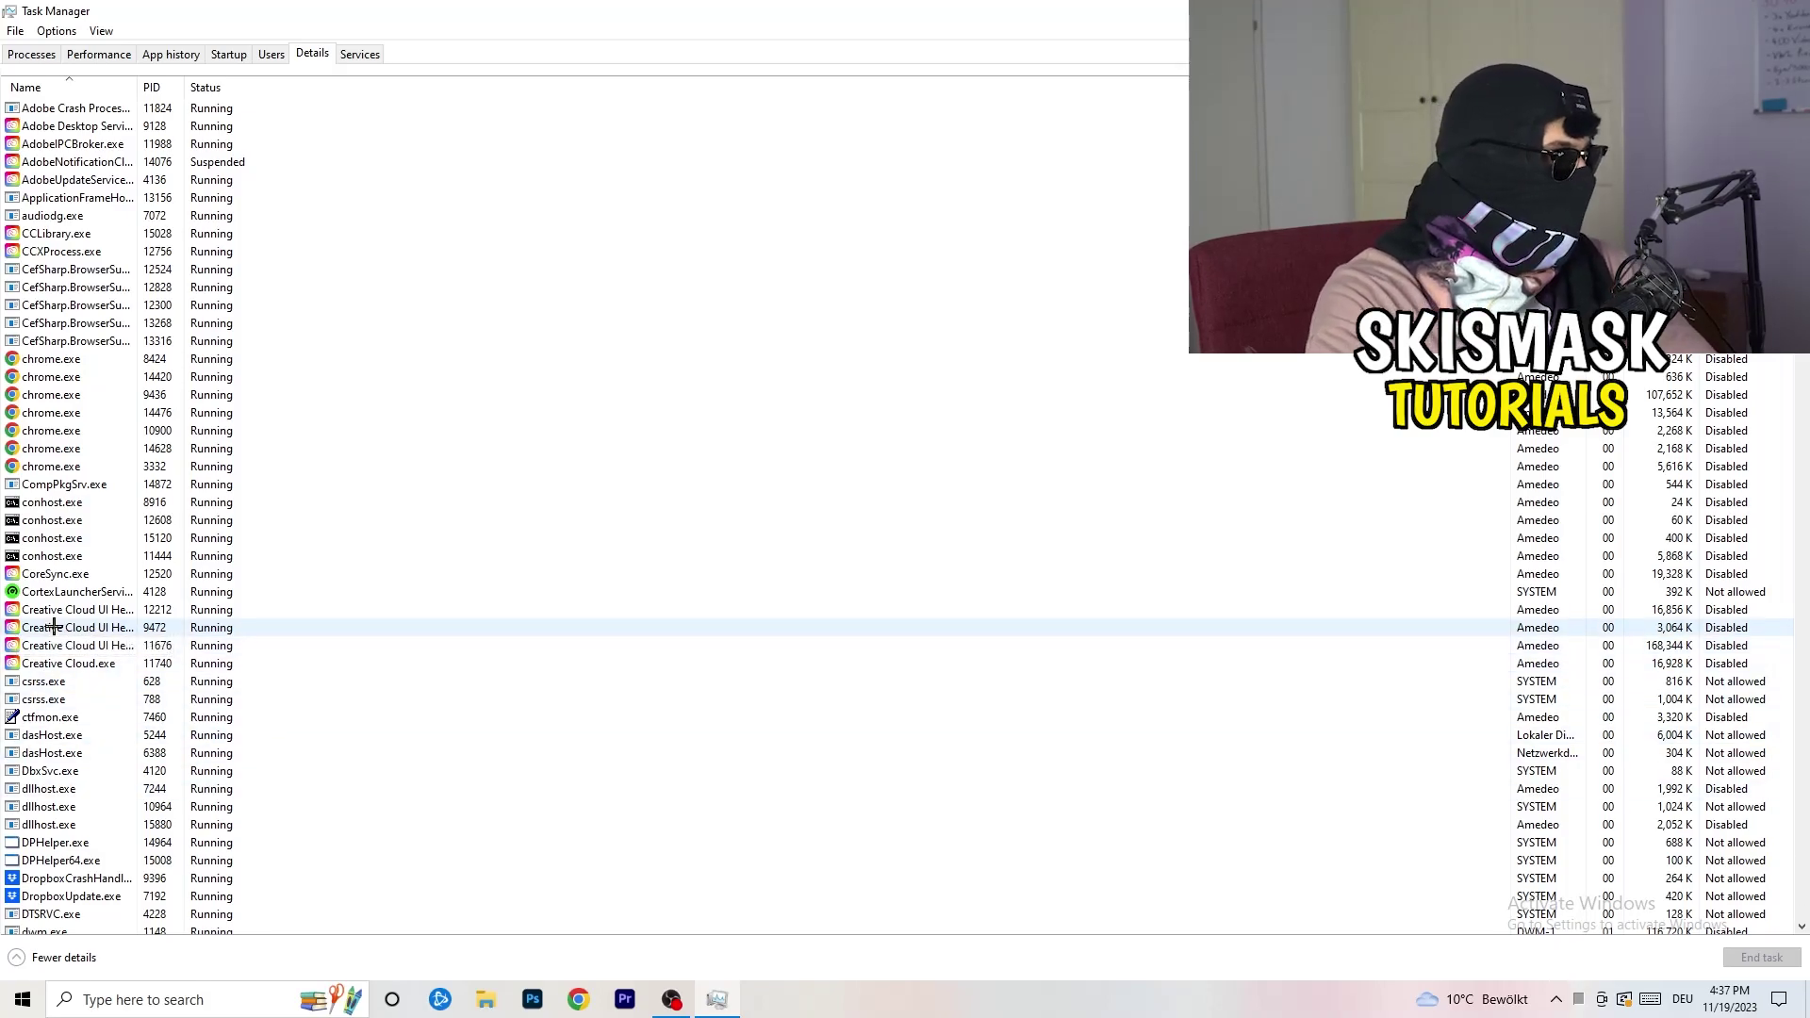
- Review Creative Cloud UI Helper's priority levels without changing it from Normal
right_click(56, 627)
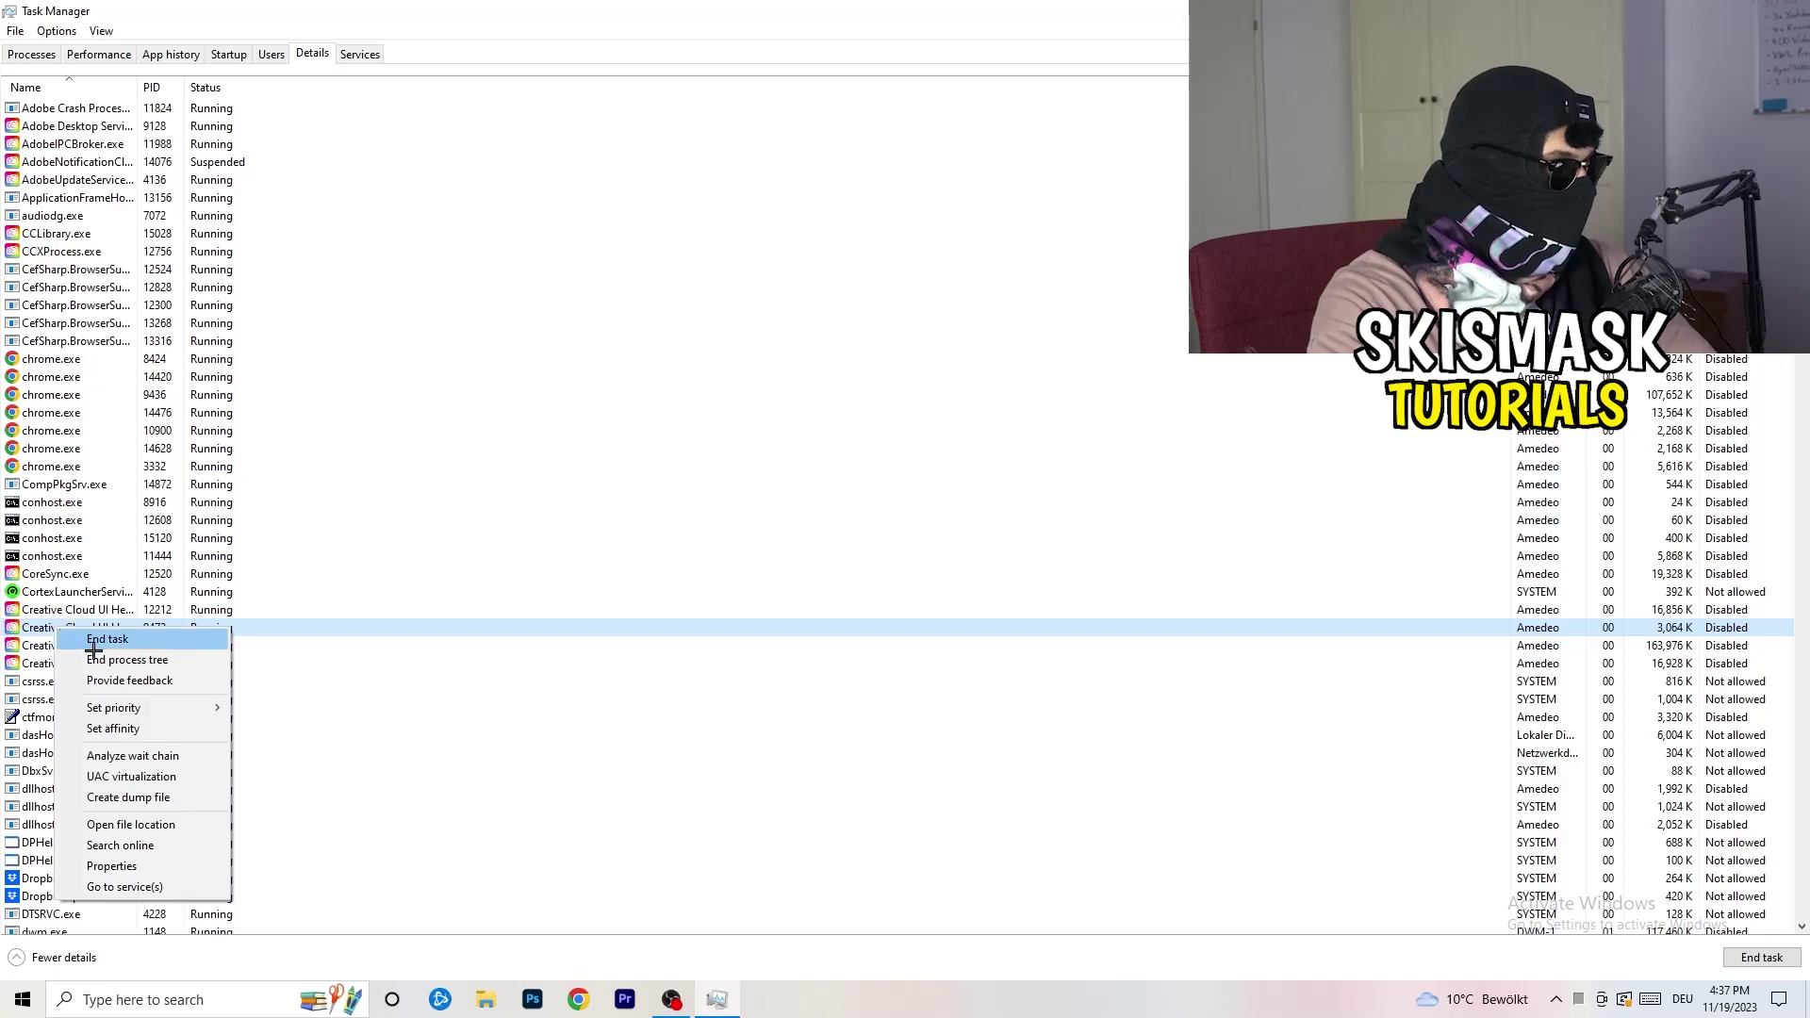
mouse_move(118, 716)
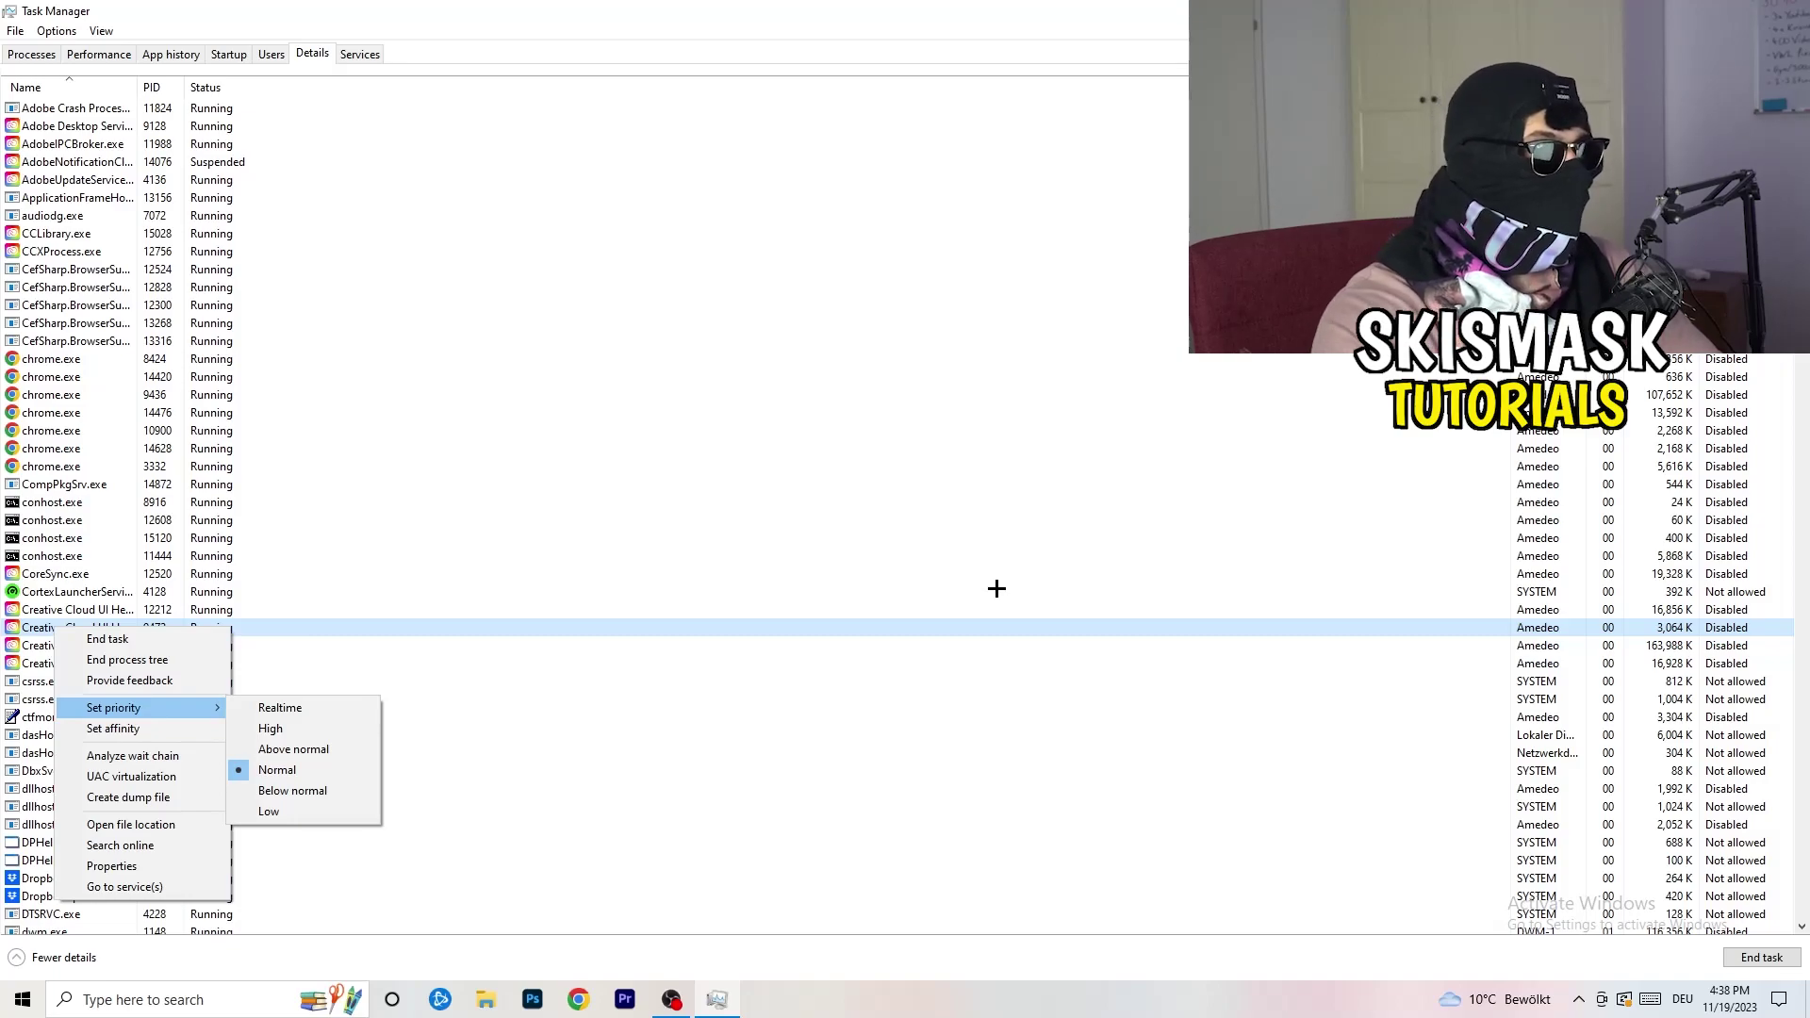
key("Escape")
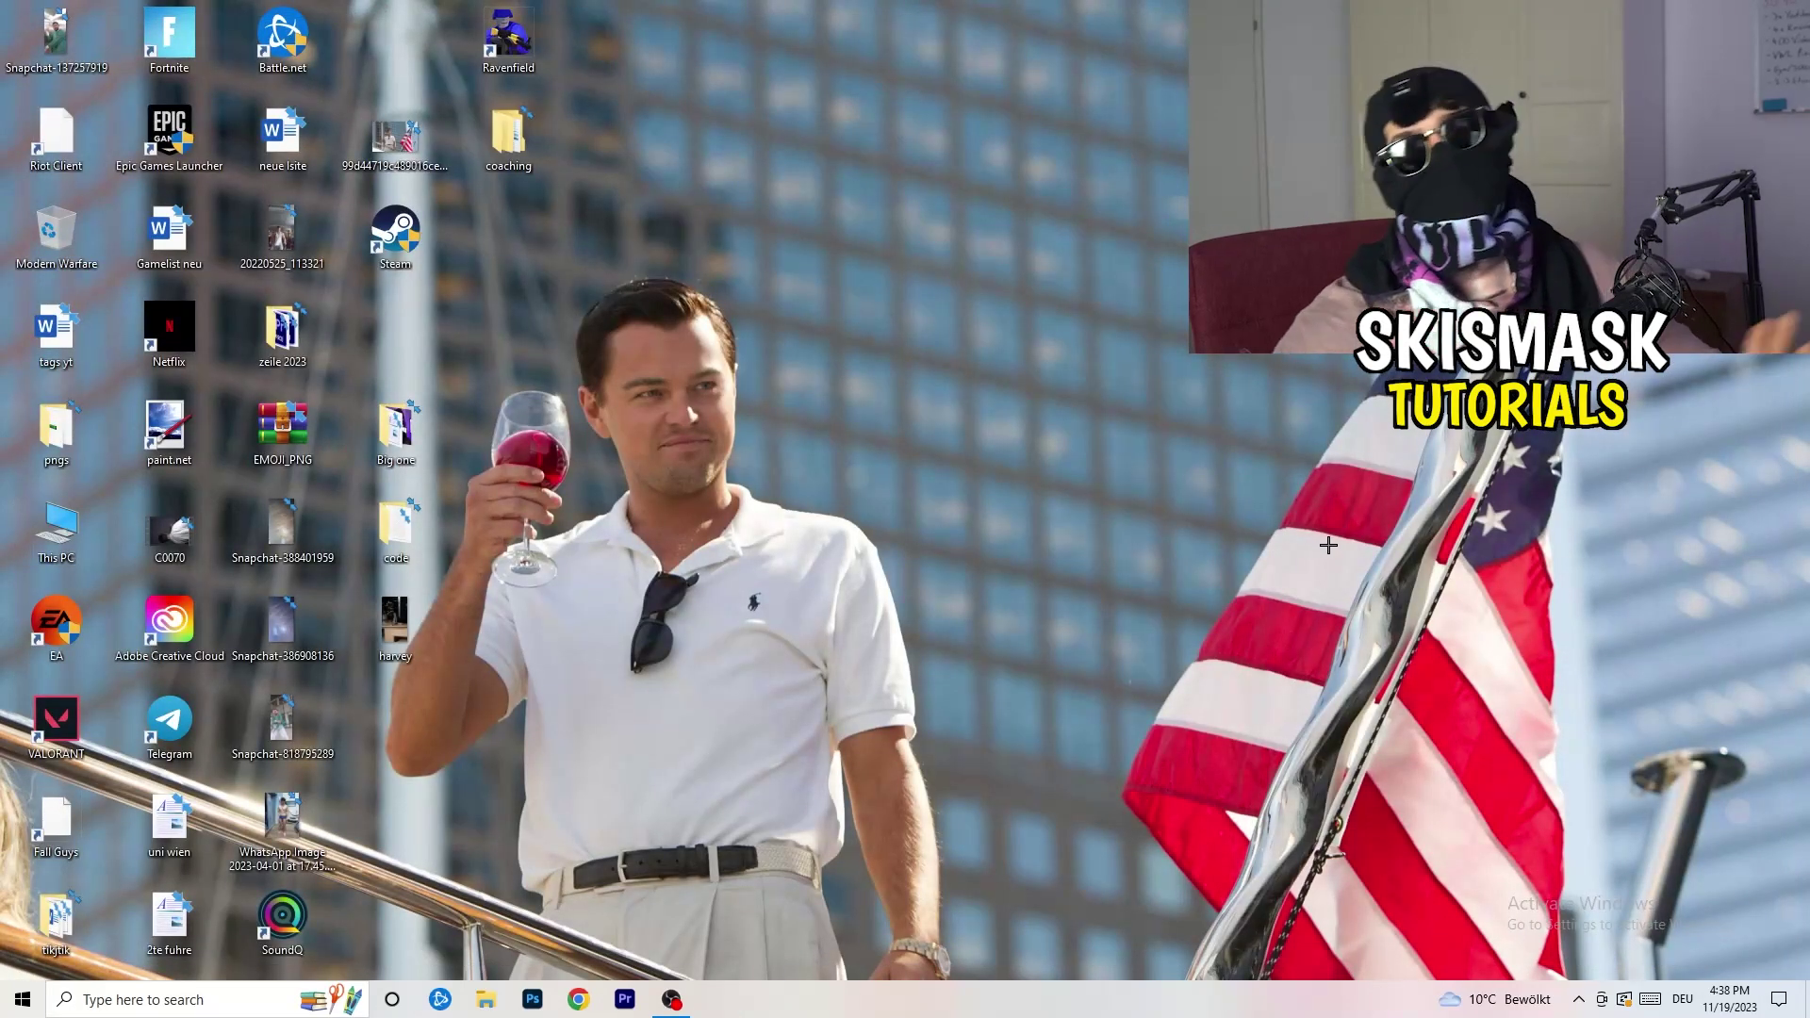